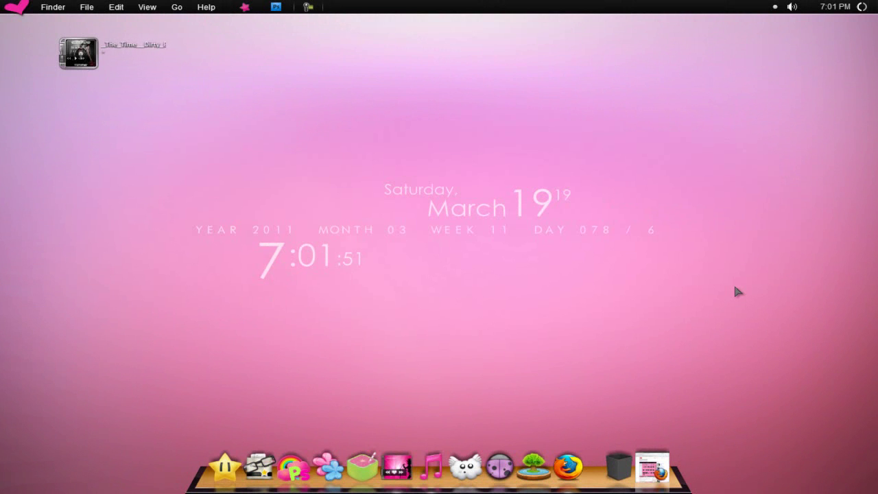
Step: Restore Photoshop, view both Johnny Depp photos, end on the piano portrait and show the Capas panel
{"action": "left_click", "coordinate": [276, 6]}
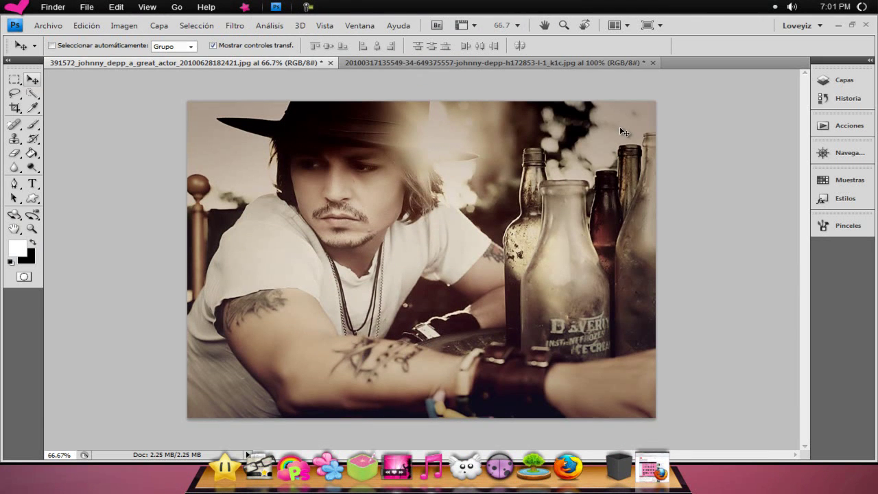
{"action": "left_click", "coordinate": [593, 64]}
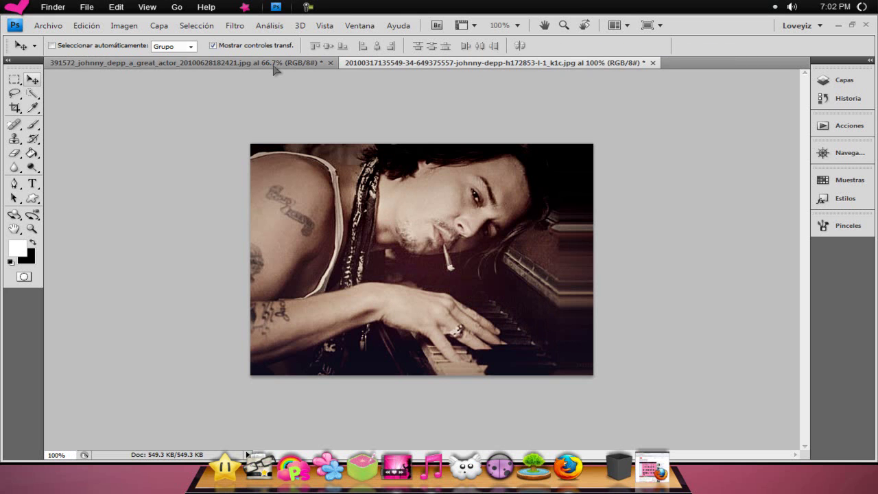
{"action": "left_click", "coordinate": [274, 66]}
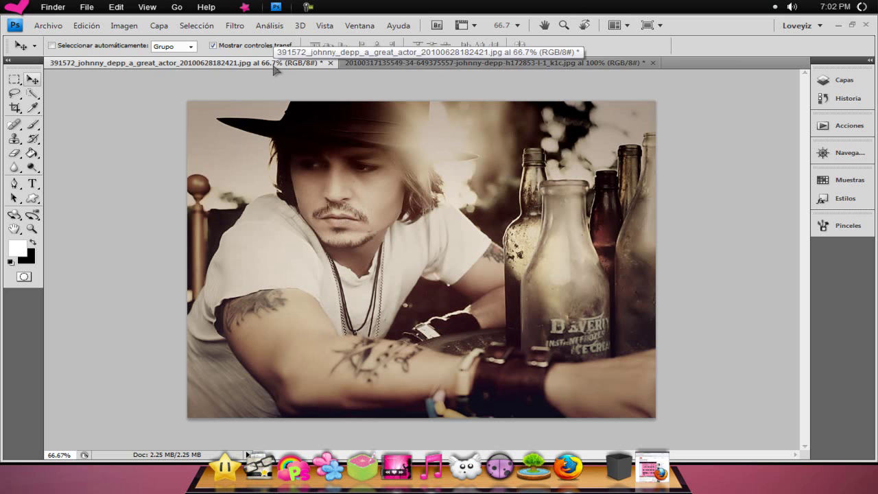
{"action": "left_click", "coordinate": [370, 64]}
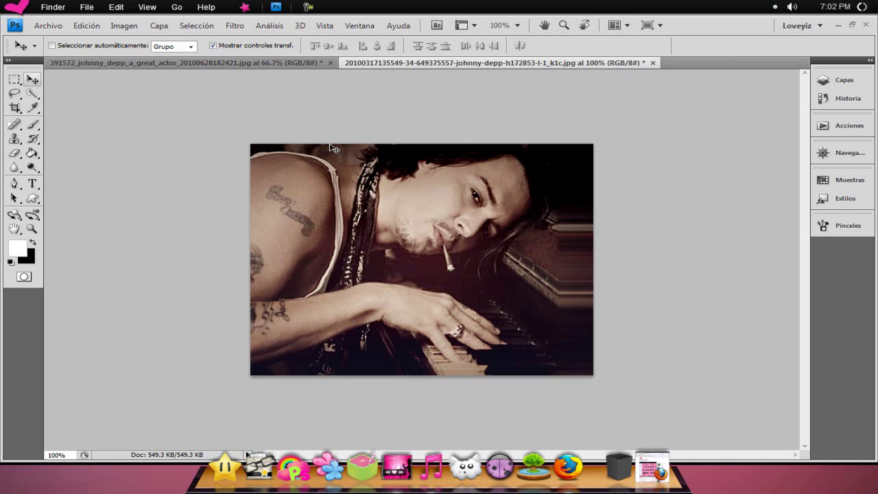
{"action": "left_click", "coordinate": [843, 80]}
Step: Unlock the piano photo's background as Capa 0, drag it into the hat-and-bottles document, then shift it right and down
{"action": "double_click", "coordinate": [713, 132]}
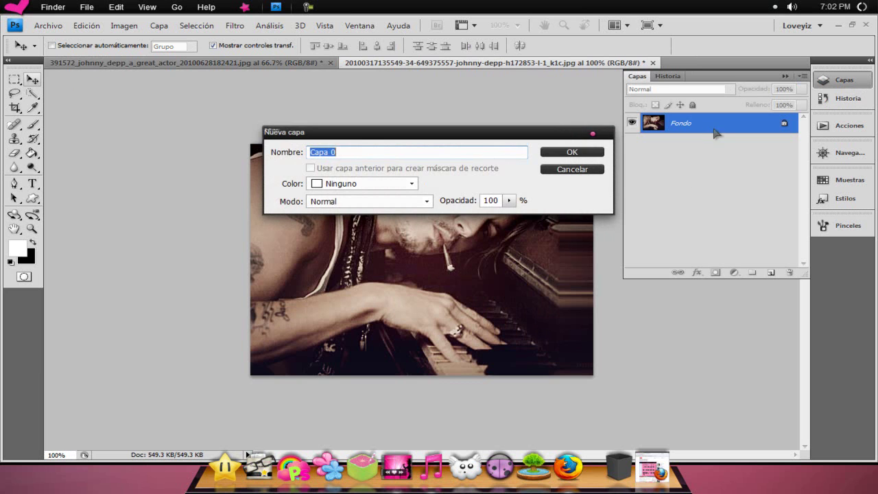
{"action": "left_click", "coordinate": [571, 149]}
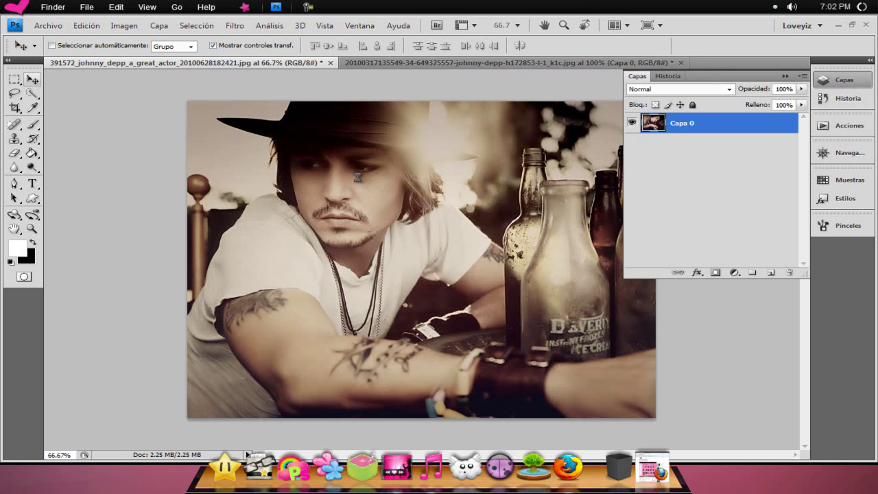
{"action": "left_click_drag", "start_coordinate": [273, 66], "coordinate": [359, 180]}
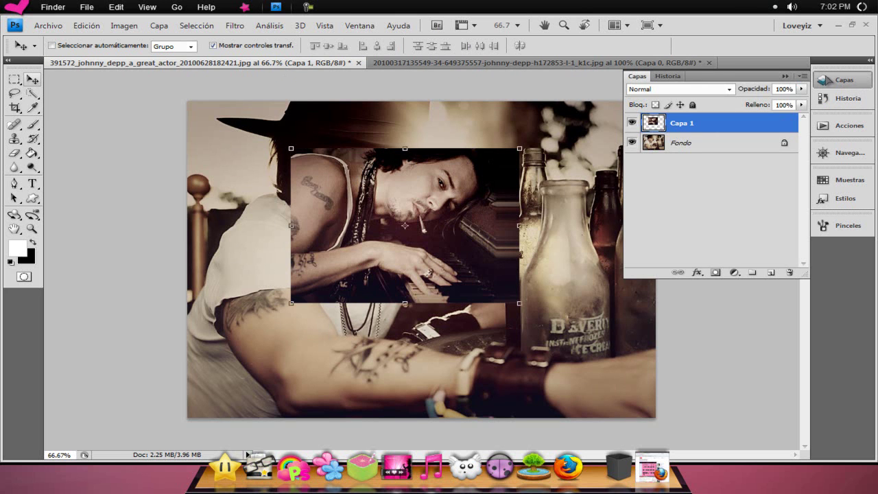
{"action": "left_click", "coordinate": [830, 80]}
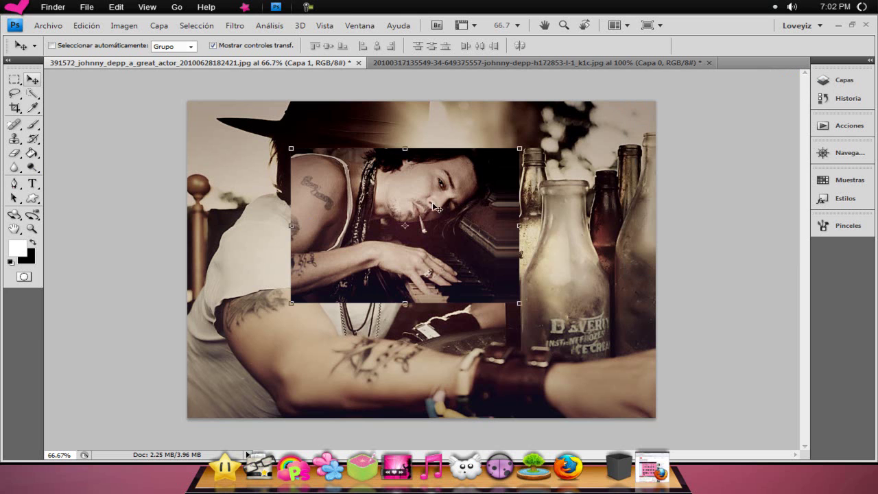
{"action": "mouse_move", "coordinate": [434, 207]}
{"action": "left_mouse_down"}
{"action": "mouse_move", "coordinate": [515, 238]}
{"action": "mouse_move", "coordinate": [505, 236]}
{"action": "left_mouse_up"}
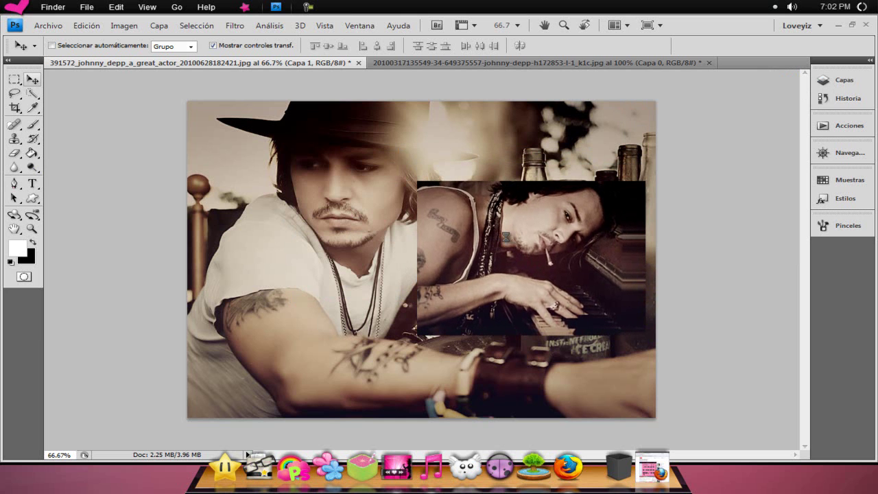
Step: Draw a large white heart custom shape over the piano photo
{"action": "left_click", "coordinate": [32, 198]}
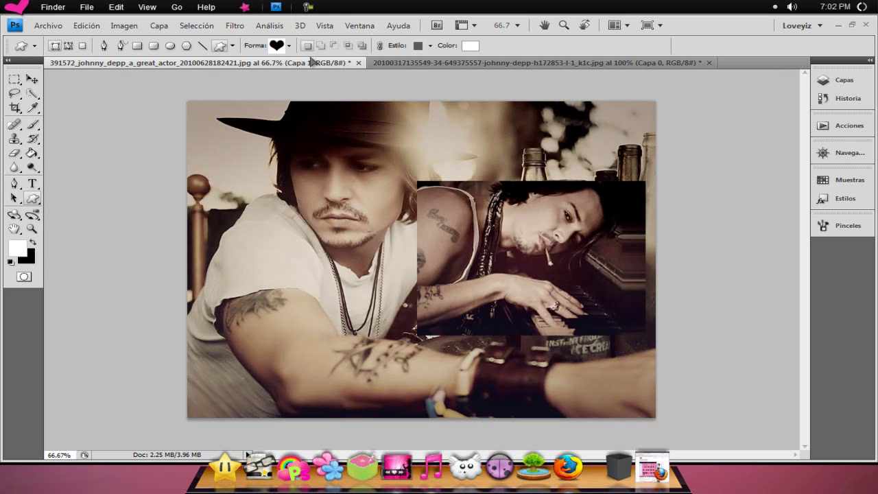
{"action": "left_click", "coordinate": [290, 46]}
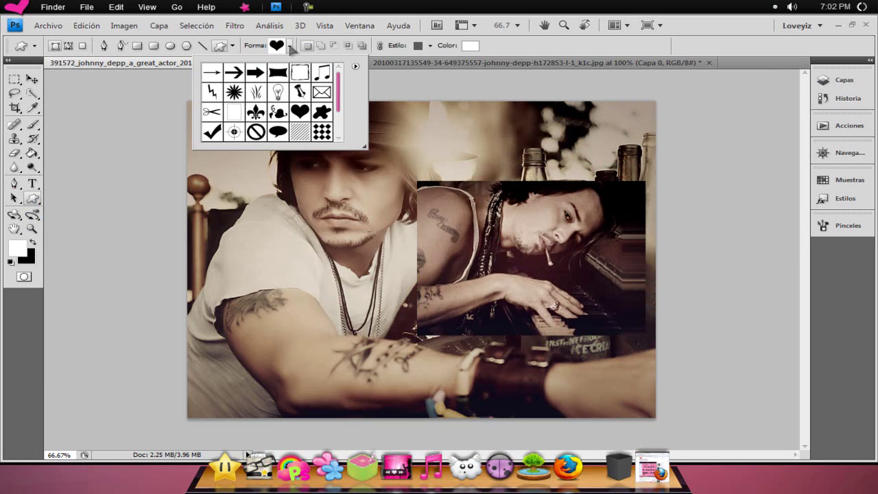
{"action": "left_click", "coordinate": [483, 219]}
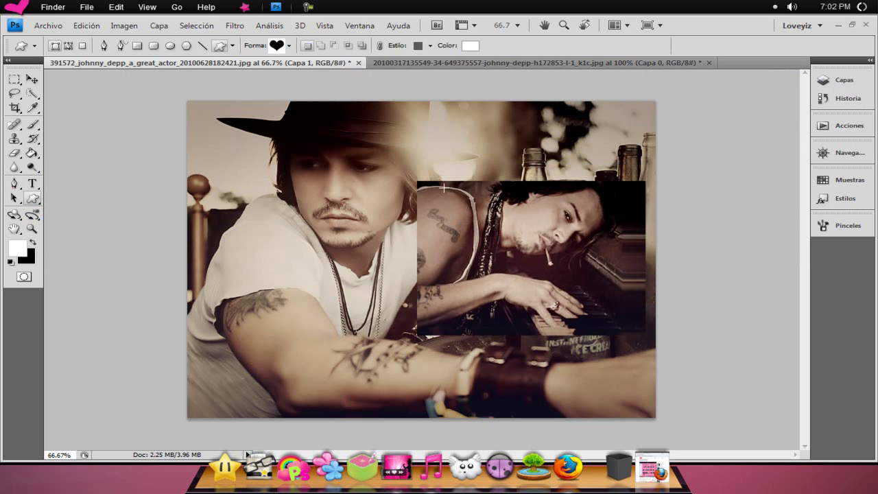
{"action": "left_click_drag", "start_coordinate": [506, 257], "coordinate": [558, 283]}
{"action": "left_click_drag", "start_coordinate": [576, 291], "coordinate": [616, 310]}
{"action": "left_click_drag", "start_coordinate": [616, 310], "coordinate": [616, 310]}
Step: Move the heart shape slightly right and up over the face area
{"action": "left_click", "coordinate": [32, 79]}
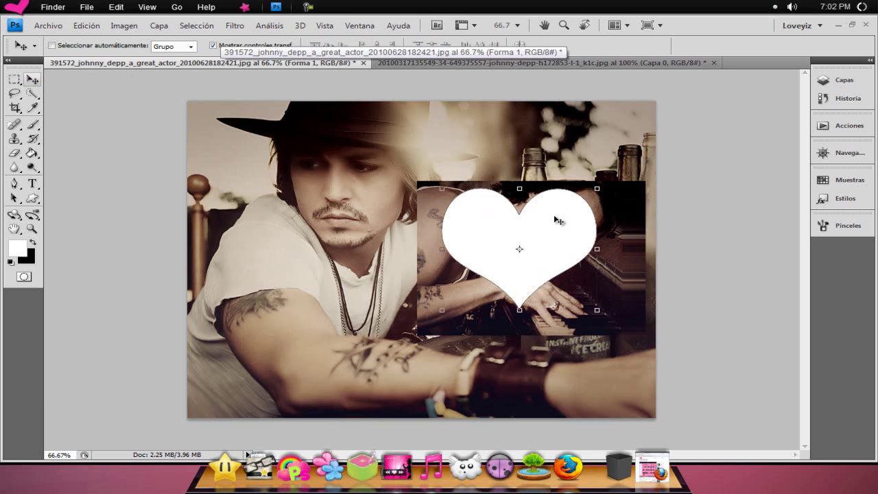
{"action": "mouse_move", "coordinate": [565, 216]}
{"action": "left_mouse_down"}
{"action": "mouse_move", "coordinate": [586, 215]}
{"action": "mouse_move", "coordinate": [584, 207]}
{"action": "left_mouse_up"}
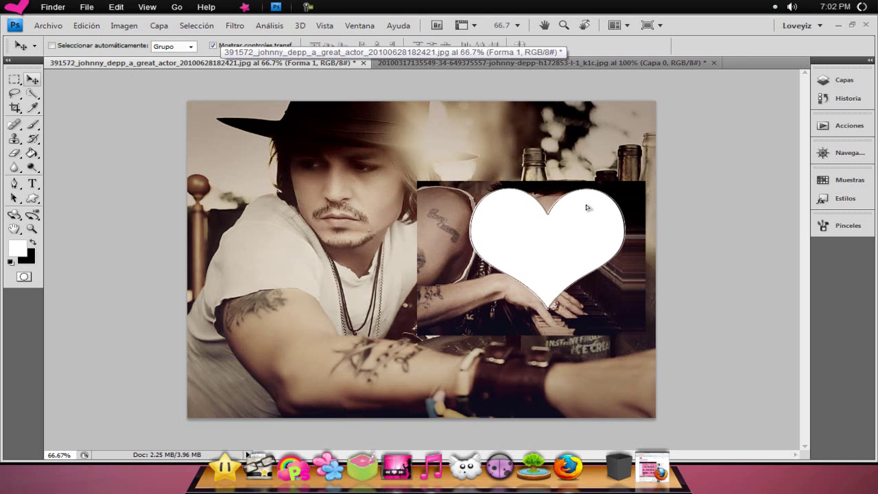
{"action": "left_click_drag", "start_coordinate": [584, 208], "coordinate": [584, 219]}
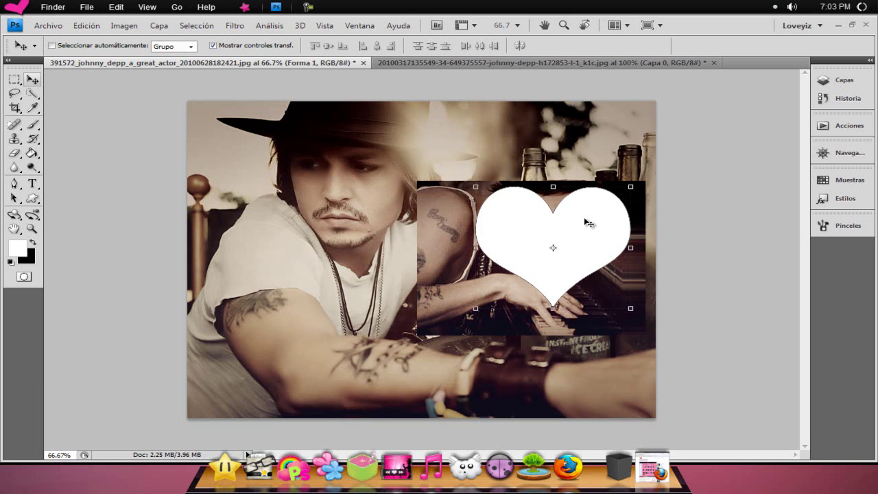
Step: Delete Forma 1 keeping its heart selection, copy that piece to Capa 2, then delete Capa 1
{"action": "left_click", "coordinate": [840, 80]}
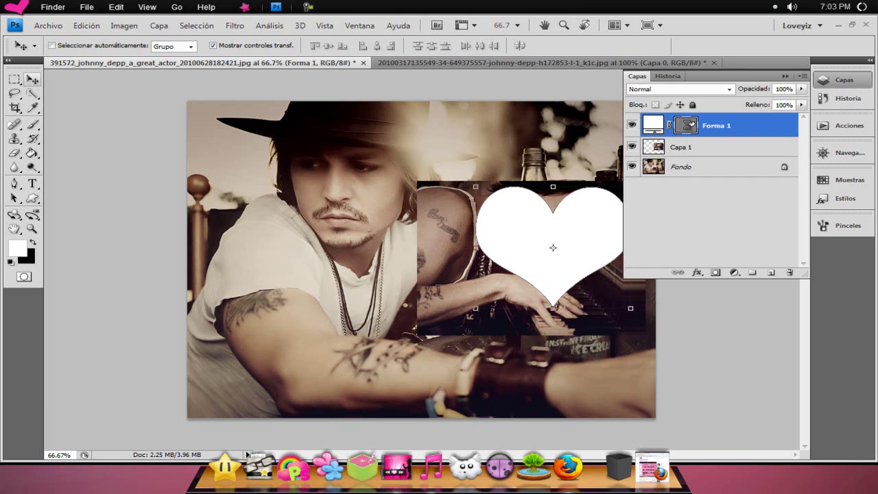
{"action": "left_click", "coordinate": [843, 81]}
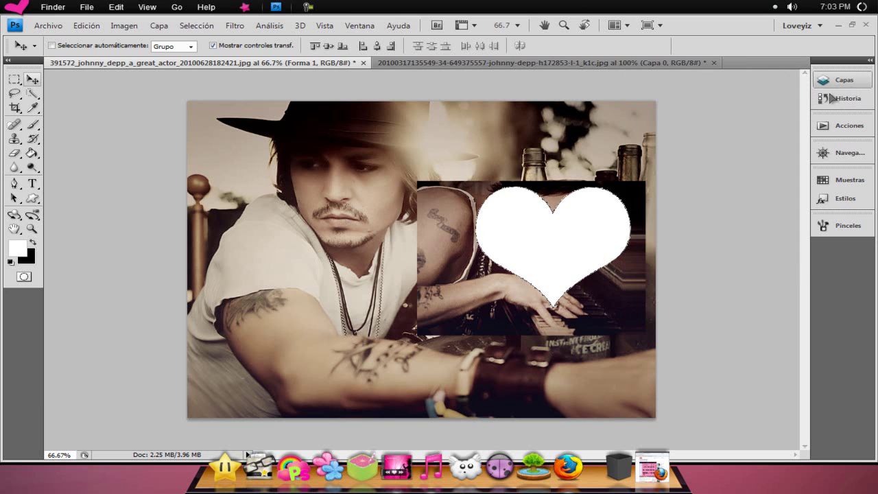
{"action": "left_click", "coordinate": [839, 82]}
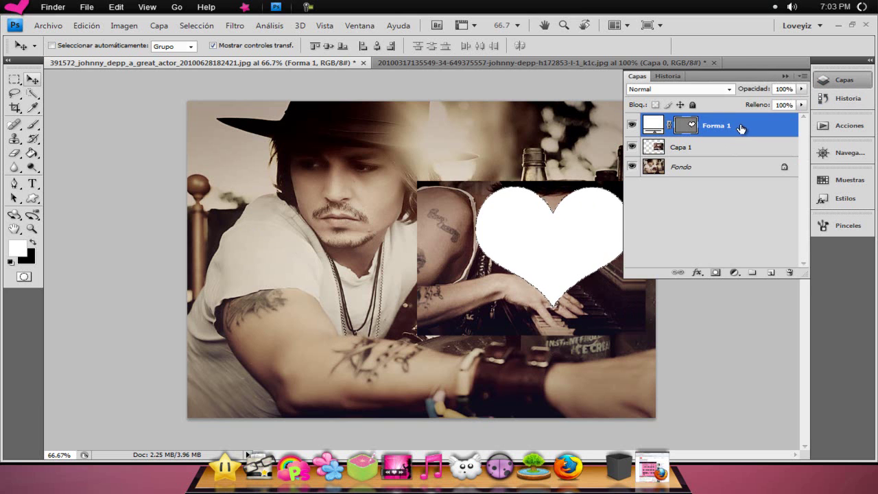
{"action": "left_click_drag", "start_coordinate": [741, 129], "coordinate": [790, 272]}
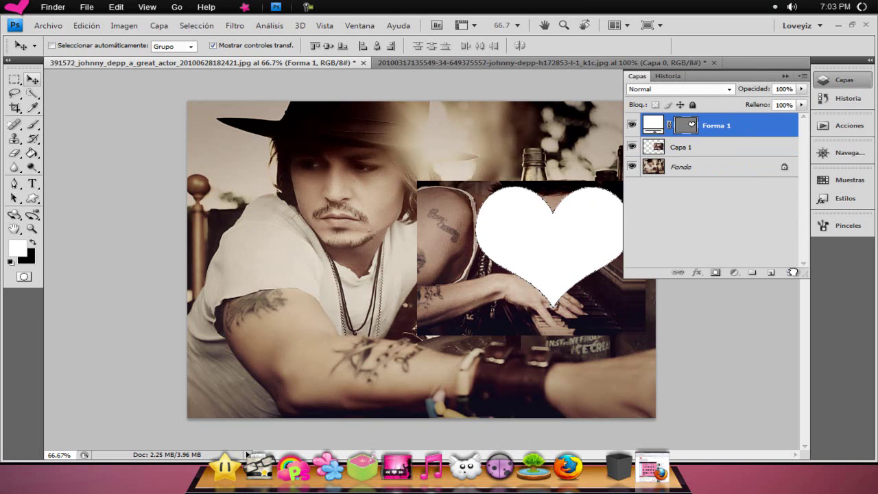
{"action": "left_click", "coordinate": [848, 82]}
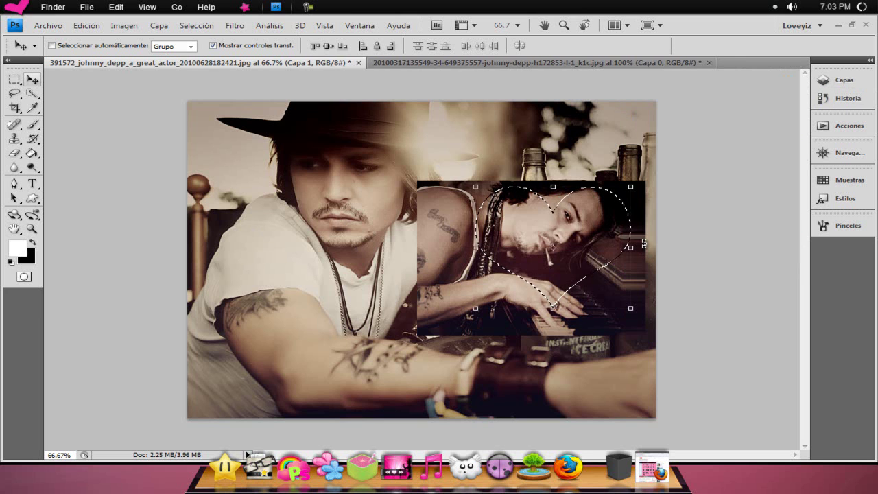
{"action": "left_click", "coordinate": [845, 81]}
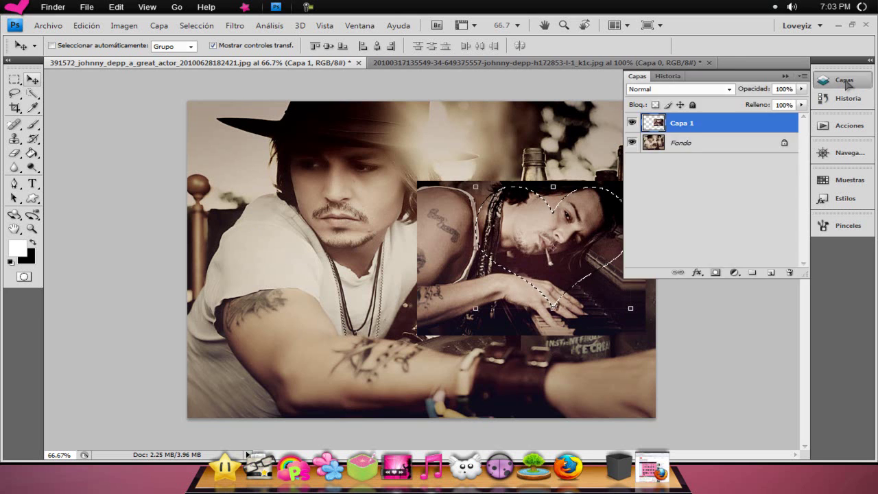
{"action": "key", "text": "ctrl+shift+alt+n"}
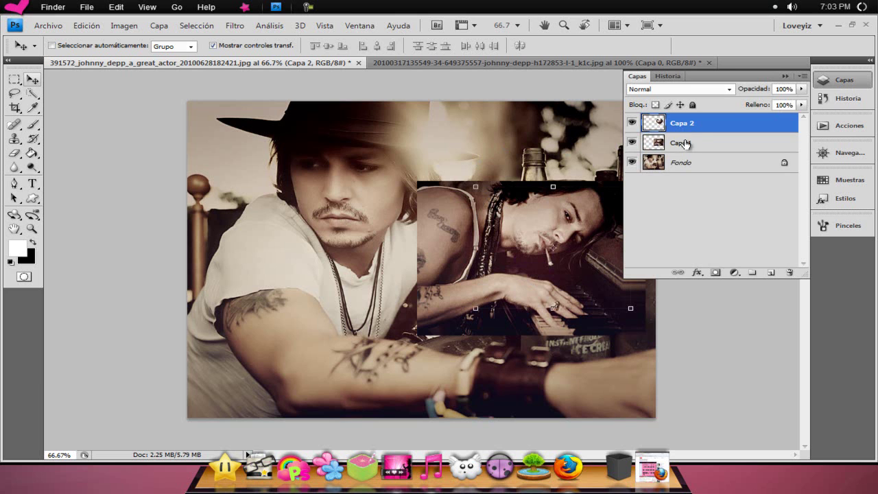
{"action": "left_click_drag", "start_coordinate": [715, 143], "coordinate": [788, 272]}
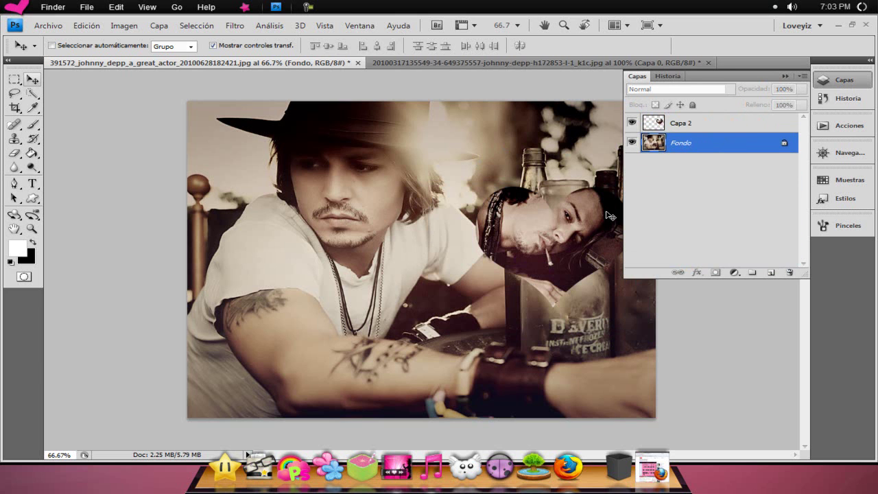
Step: Unlock the hat photo's background as Capa 0 and reselect the heart layer Capa 2
{"action": "left_click", "coordinate": [718, 129]}
{"action": "double_click", "coordinate": [784, 143]}
{"action": "key", "text": "Return"}
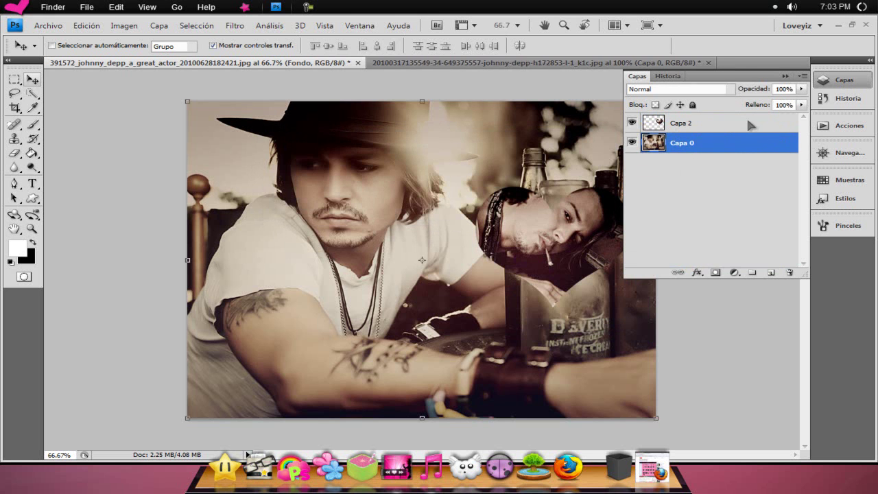
{"action": "left_click", "coordinate": [761, 126]}
Step: Add a slightly thicker near-black (#181313) Stroke layer style to the heart on Capa 2
{"action": "right_click", "coordinate": [698, 124]}
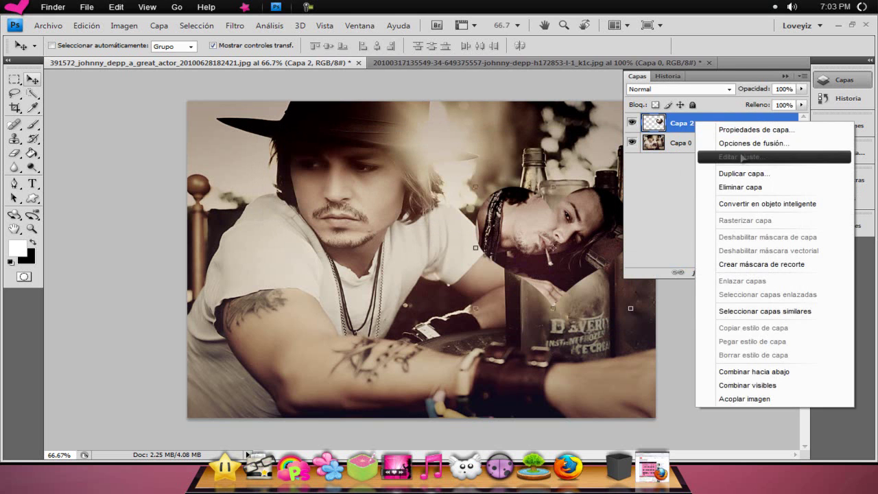
{"action": "left_click", "coordinate": [753, 144]}
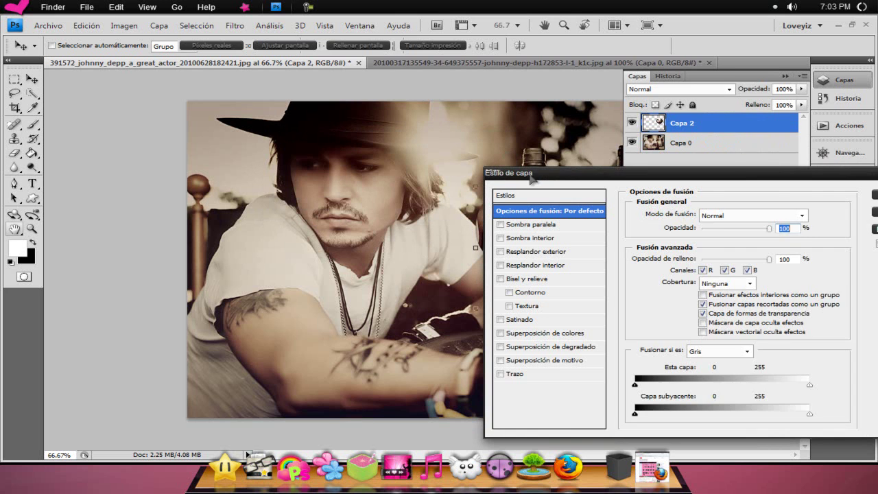
{"action": "left_click_drag", "start_coordinate": [530, 175], "coordinate": [635, 159]}
{"action": "left_click", "coordinate": [621, 358]}
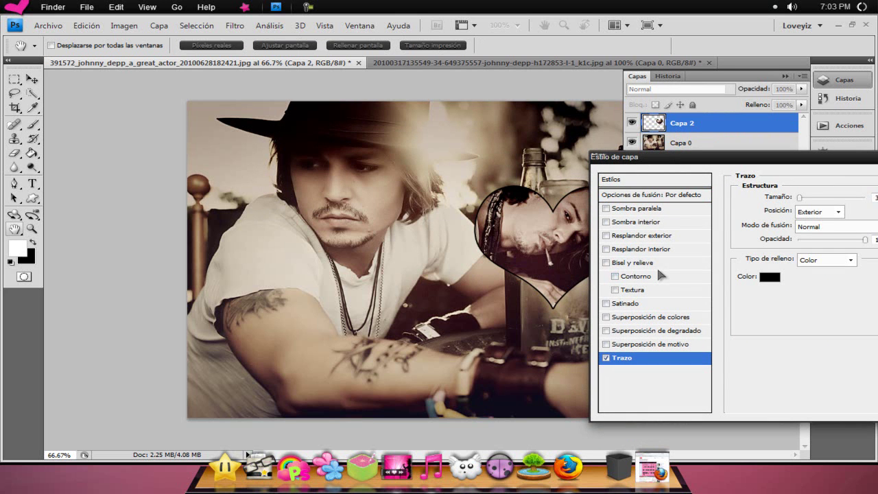
{"action": "left_click", "coordinate": [769, 278]}
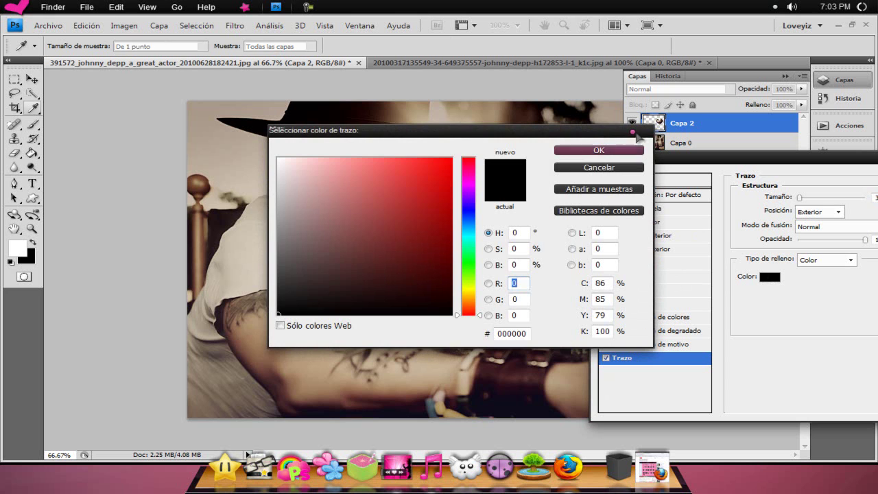
{"action": "left_click", "coordinate": [625, 148]}
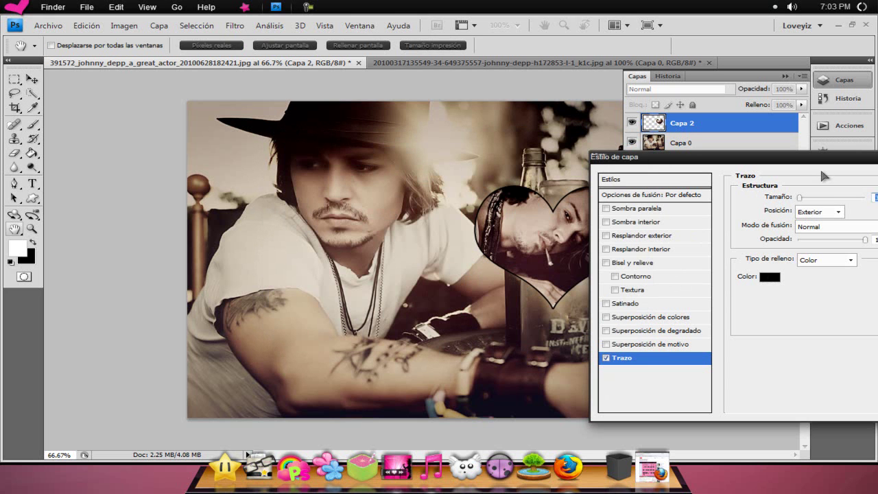
{"action": "left_click_drag", "start_coordinate": [799, 197], "coordinate": [803, 198]}
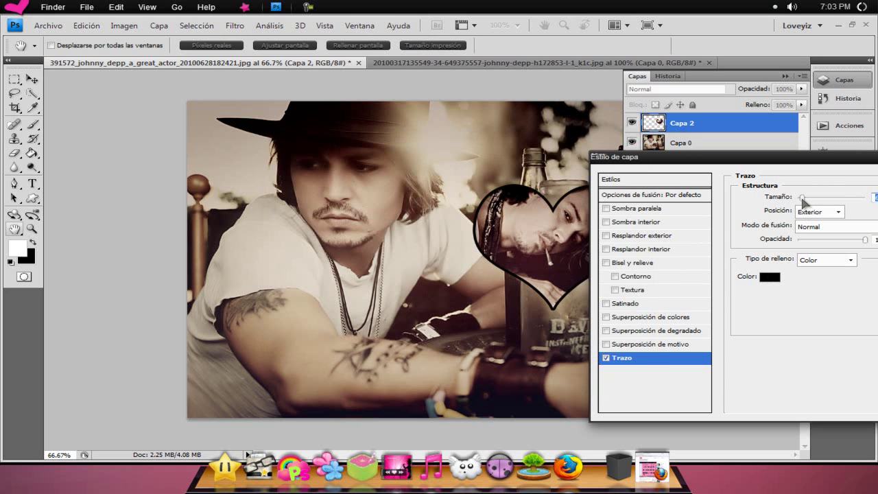
{"action": "left_click", "coordinate": [769, 277]}
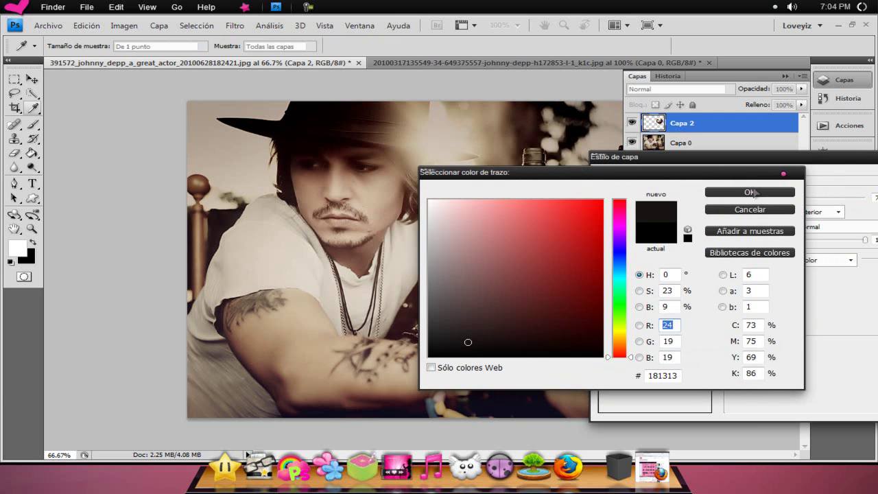
{"action": "left_click", "coordinate": [780, 190]}
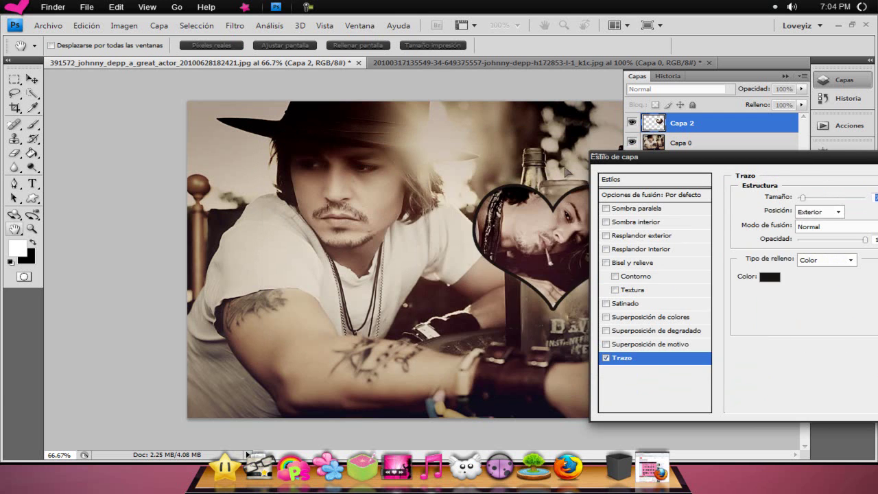
{"action": "left_click", "coordinate": [730, 193]}
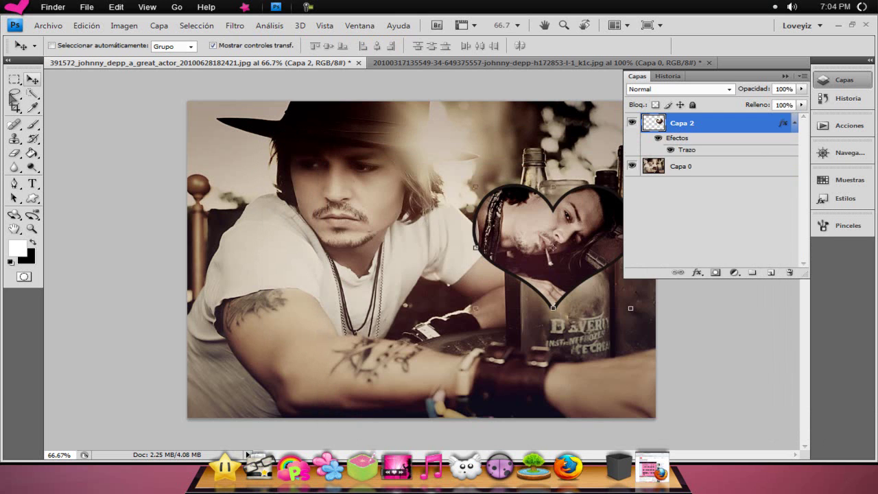
Step: Rotate the heart photo about 16° clockwise, move it down-right over the bottles, and apply
{"action": "left_click", "coordinate": [844, 80]}
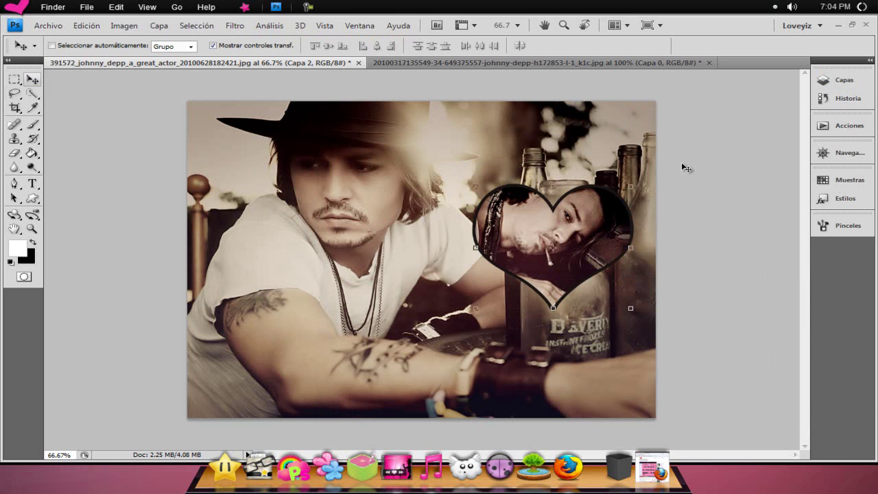
{"action": "mouse_move", "coordinate": [637, 176]}
{"action": "left_mouse_down"}
{"action": "mouse_move", "coordinate": [671, 223]}
{"action": "mouse_move", "coordinate": [660, 197]}
{"action": "mouse_move", "coordinate": [649, 207]}
{"action": "left_mouse_up"}
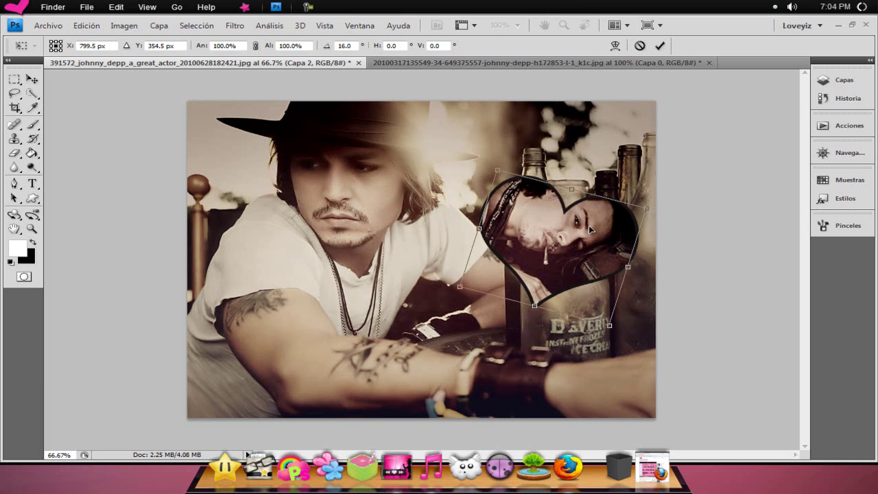
{"action": "mouse_move", "coordinate": [579, 221]}
{"action": "left_mouse_down"}
{"action": "mouse_move", "coordinate": [584, 253]}
{"action": "mouse_move", "coordinate": [579, 247]}
{"action": "left_mouse_up"}
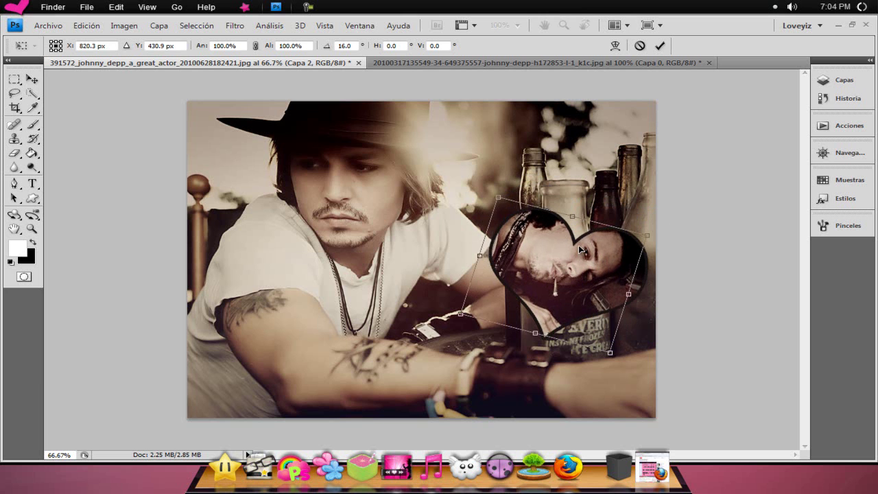
{"action": "left_click", "coordinate": [33, 79]}
{"action": "left_click", "coordinate": [368, 196]}
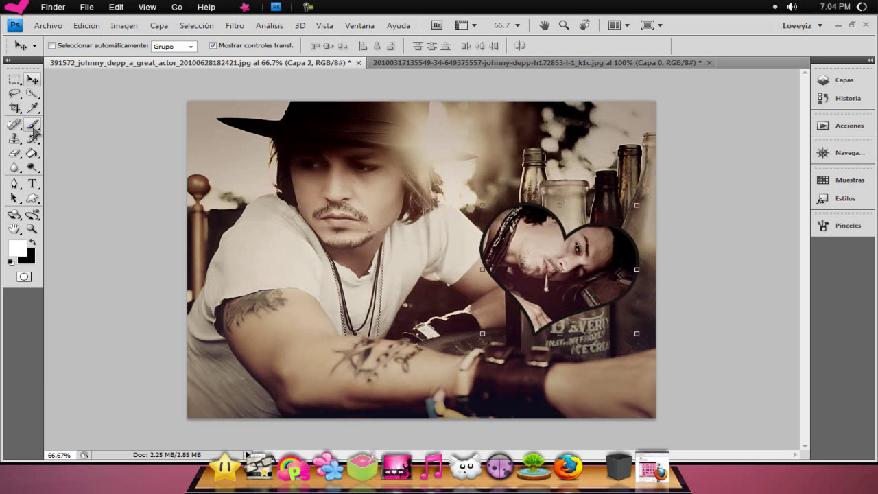
{"action": "left_click", "coordinate": [33, 127]}
Step: Place texture_1 from the Texturas folder using Archivo > Colocar
{"action": "left_click", "coordinate": [48, 25]}
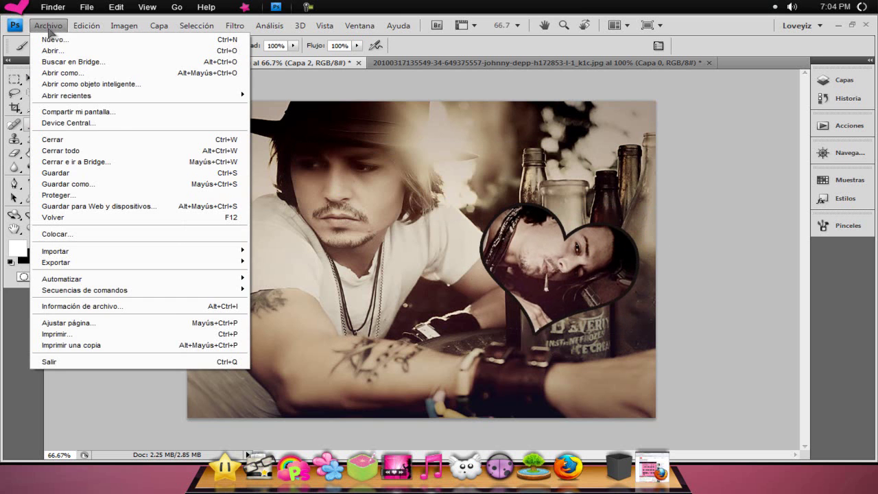
{"action": "left_click", "coordinate": [57, 234]}
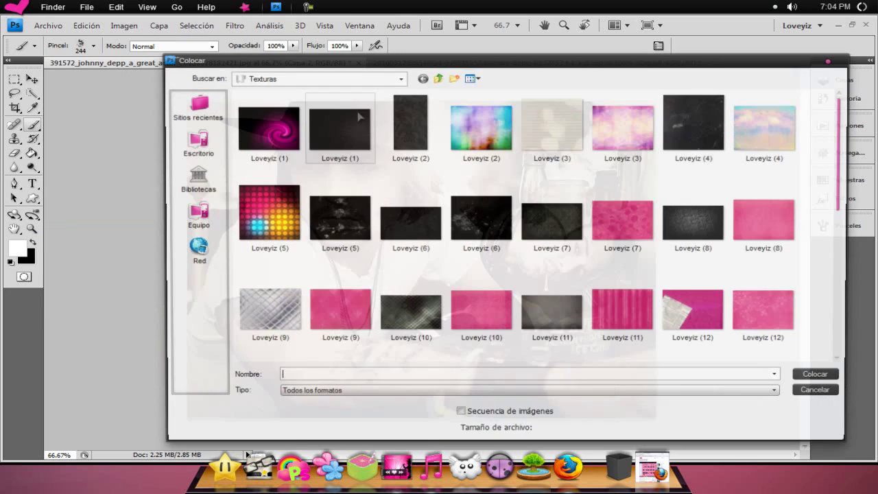
{"action": "left_click_drag", "start_coordinate": [845, 120], "coordinate": [830, 258]}
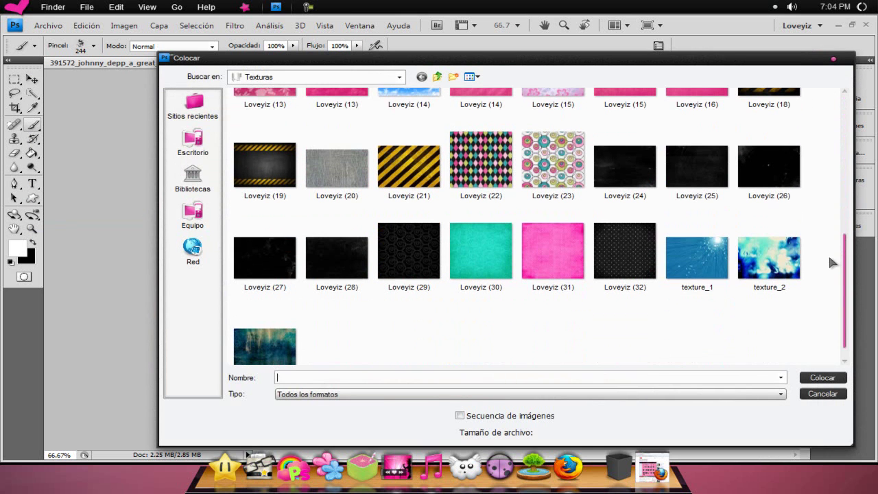
{"action": "left_click", "coordinate": [697, 257]}
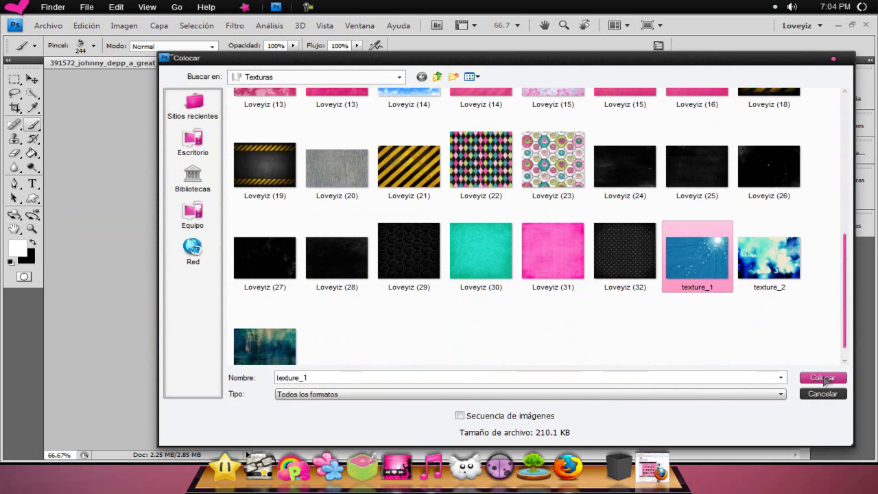
{"action": "left_click", "coordinate": [822, 378]}
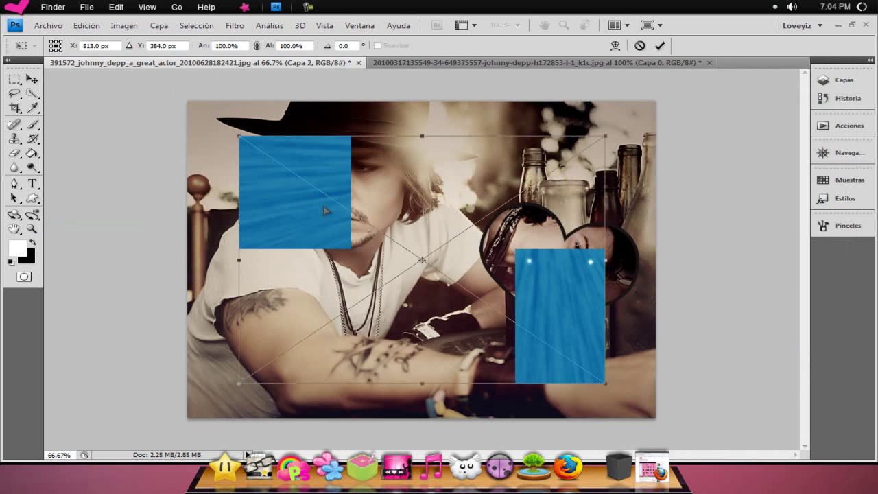
Step: Scale the placed texture_1 to about 147% past the canvas edges and commit the placement
{"action": "left_click_drag", "start_coordinate": [243, 140], "coordinate": [186, 87]}
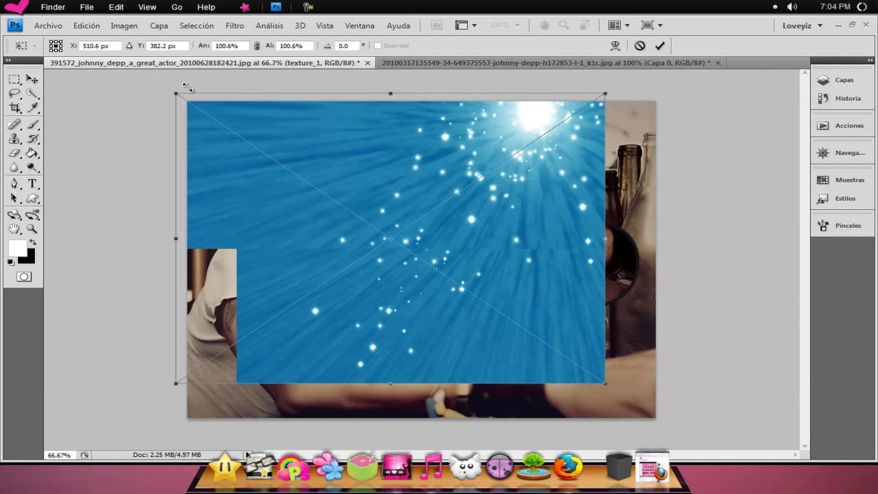
{"action": "left_click_drag", "start_coordinate": [607, 381], "coordinate": [686, 427]}
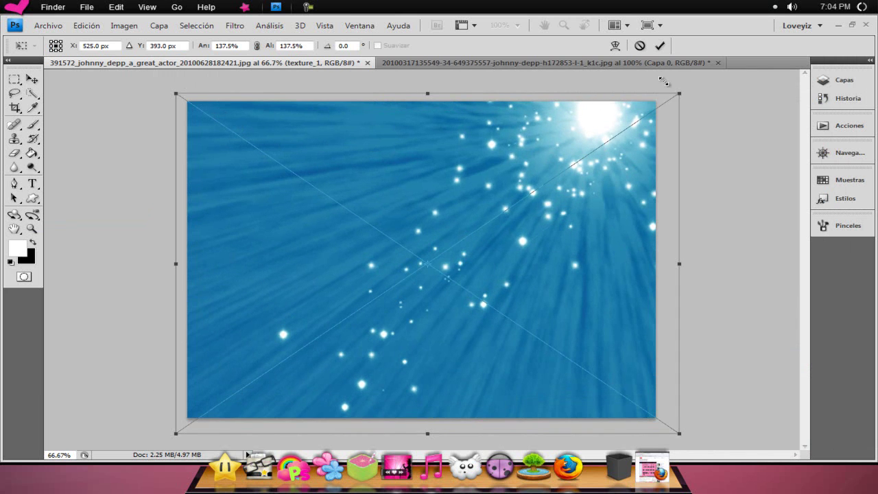
{"action": "left_click_drag", "start_coordinate": [695, 84], "coordinate": [717, 71]}
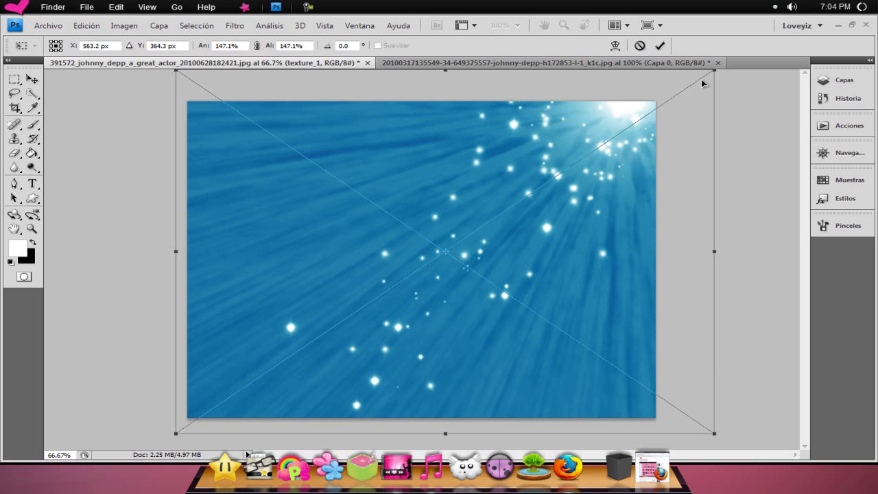
{"action": "left_click", "coordinate": [32, 80]}
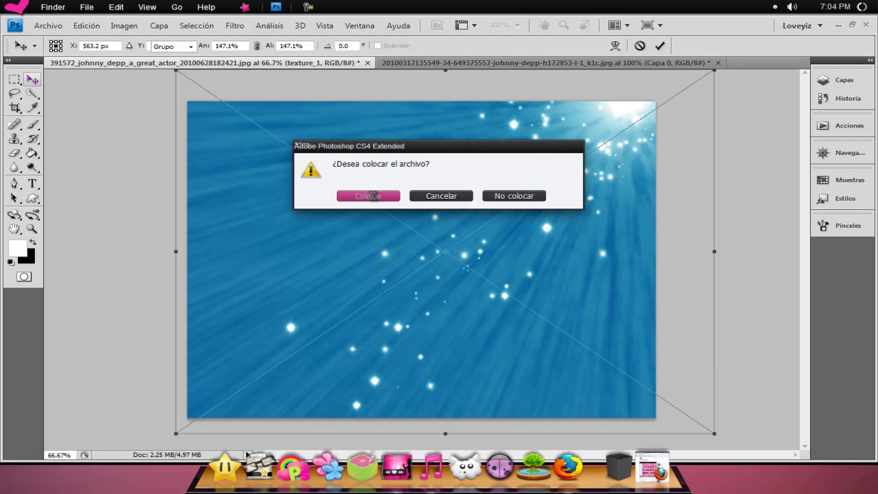
{"action": "left_click", "coordinate": [371, 196]}
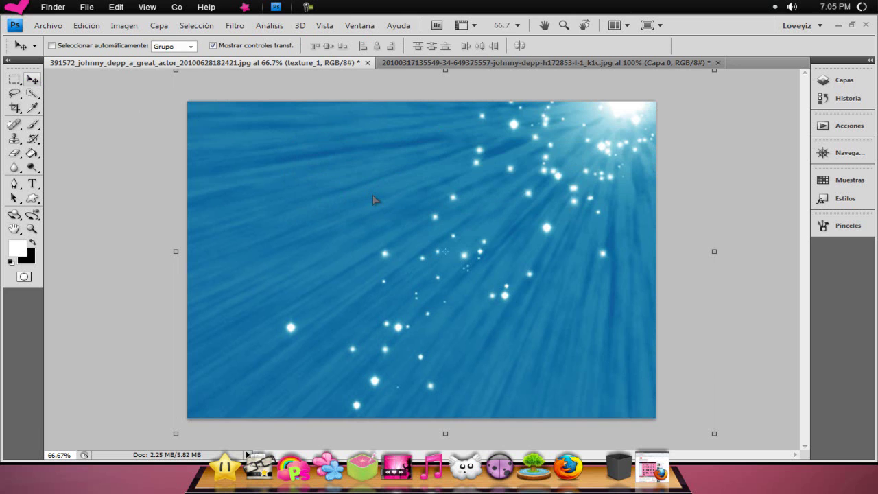
Step: Set texture_1 to Trama blend mode at about 83% opacity, then select Capa 2
{"action": "left_click", "coordinate": [828, 82]}
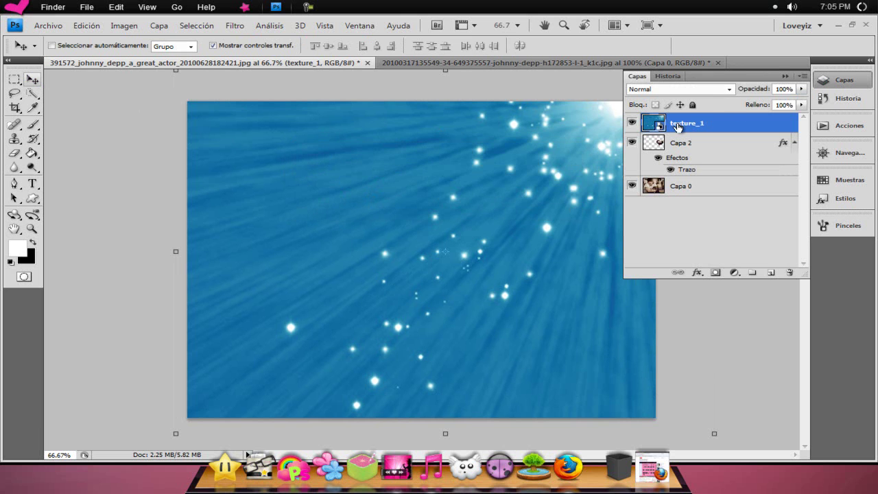
{"action": "left_click", "coordinate": [729, 90]}
{"action": "left_click", "coordinate": [684, 200]}
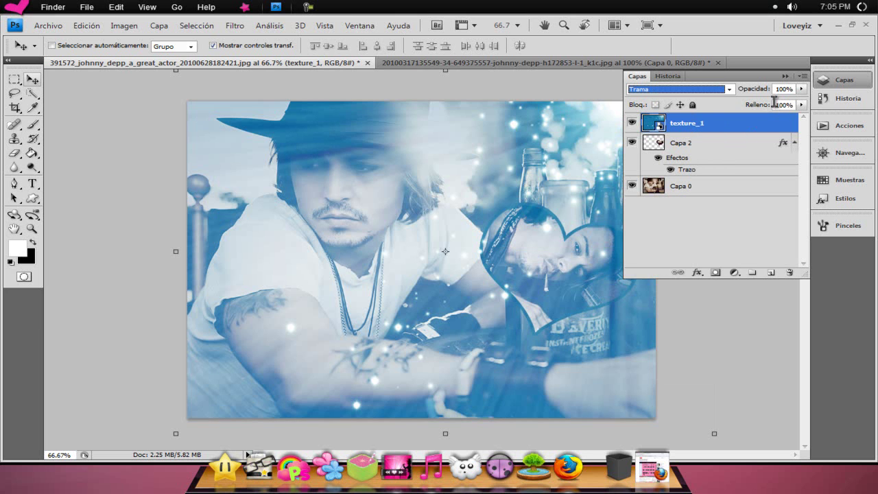
{"action": "left_click", "coordinate": [800, 89]}
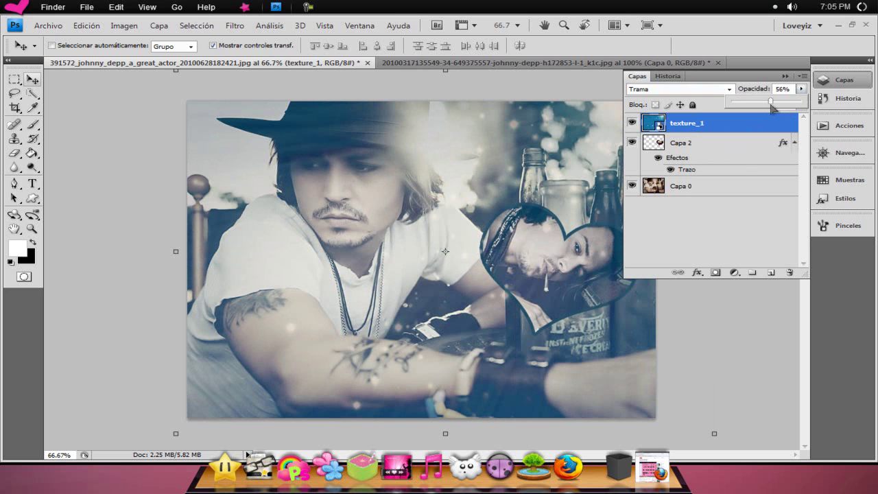
{"action": "left_click_drag", "start_coordinate": [779, 108], "coordinate": [782, 108]}
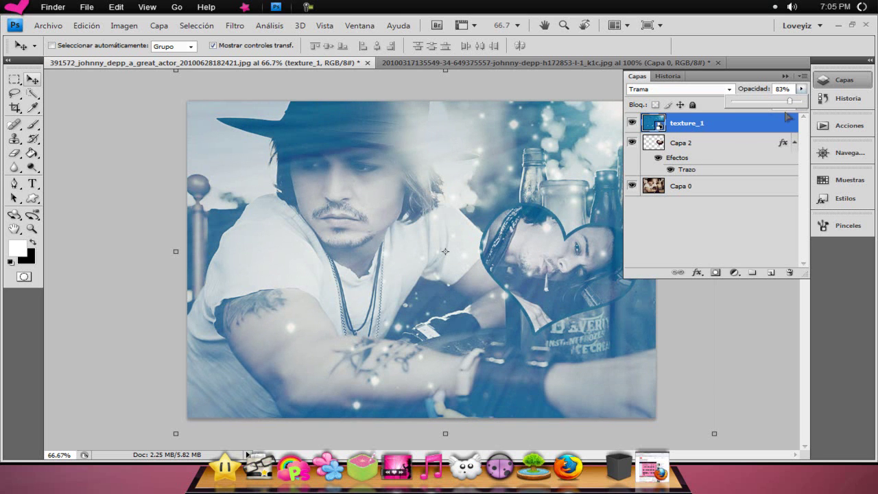
{"action": "left_click", "coordinate": [744, 146]}
{"action": "left_click", "coordinate": [746, 146]}
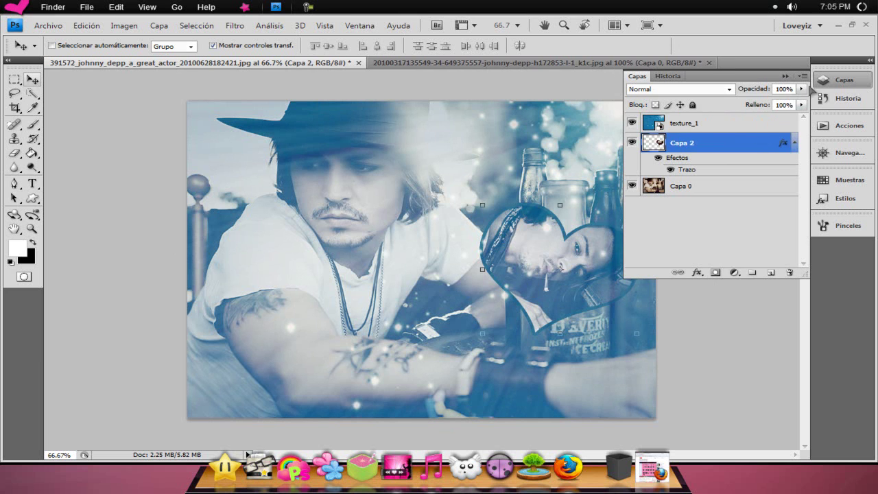
Step: Try an eraser stroke on the heart, then undo it through the History panel
{"action": "left_click", "coordinate": [826, 81]}
{"action": "left_click", "coordinate": [15, 154]}
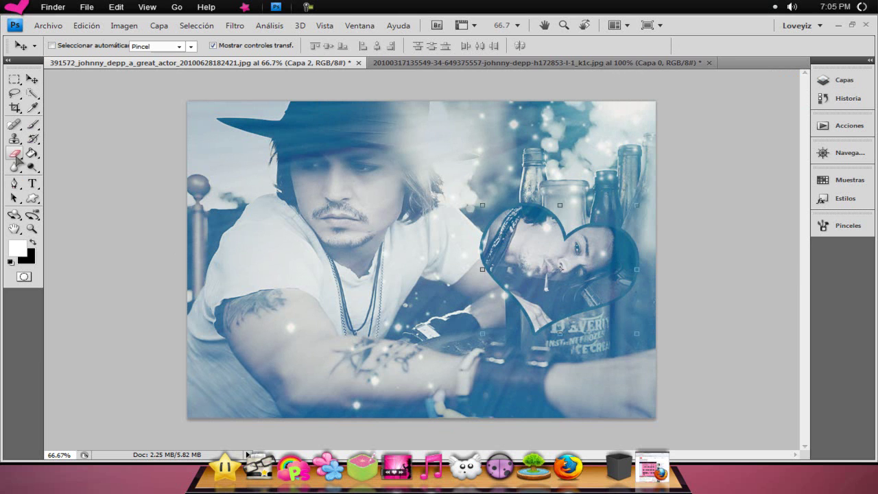
{"action": "left_click_drag", "start_coordinate": [516, 239], "coordinate": [526, 219]}
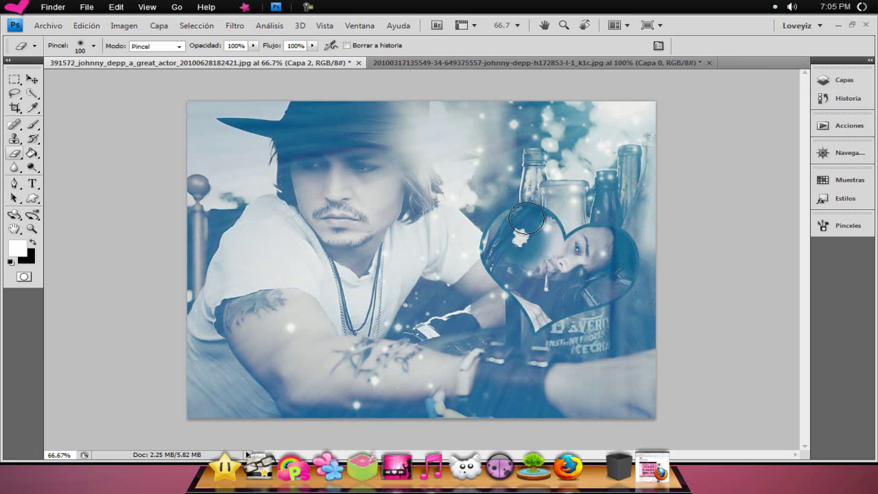
{"action": "left_click", "coordinate": [833, 80]}
{"action": "left_click", "coordinate": [676, 79]}
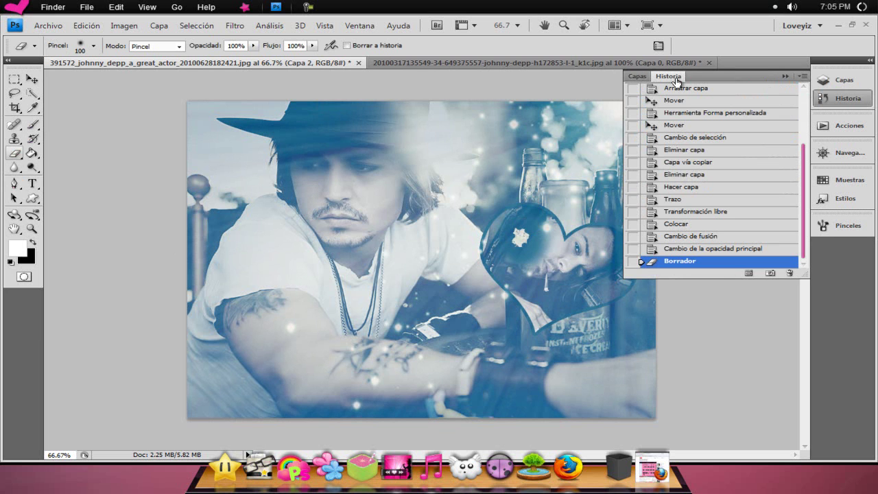
{"action": "key", "text": "ctrl+z"}
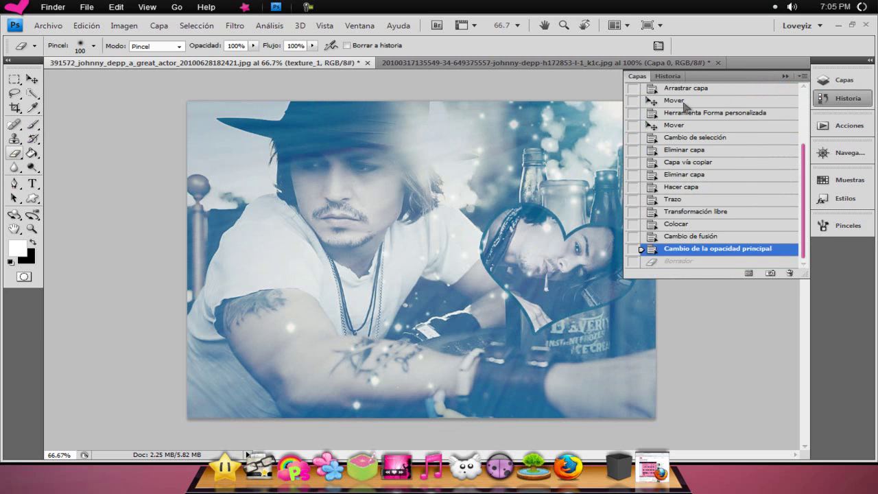
{"action": "left_click", "coordinate": [637, 76]}
{"action": "left_click", "coordinate": [858, 81]}
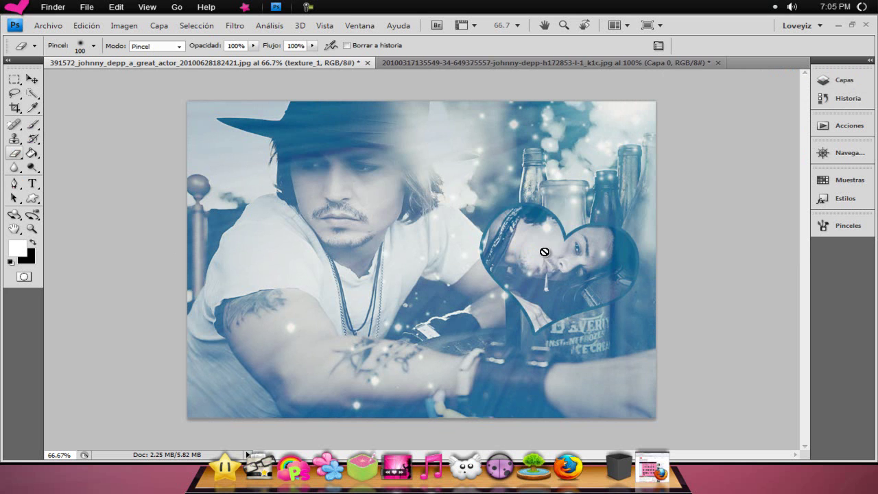
Step: Rasterize the texture layer and erase the blue tint over the face in the heart
{"action": "left_click", "coordinate": [520, 226]}
{"action": "left_click", "coordinate": [397, 201]}
{"action": "mouse_move", "coordinate": [520, 261]}
{"action": "left_mouse_down"}
{"action": "mouse_move", "coordinate": [518, 275]}
{"action": "mouse_move", "coordinate": [613, 251]}
{"action": "mouse_move", "coordinate": [561, 278]}
{"action": "left_mouse_up"}
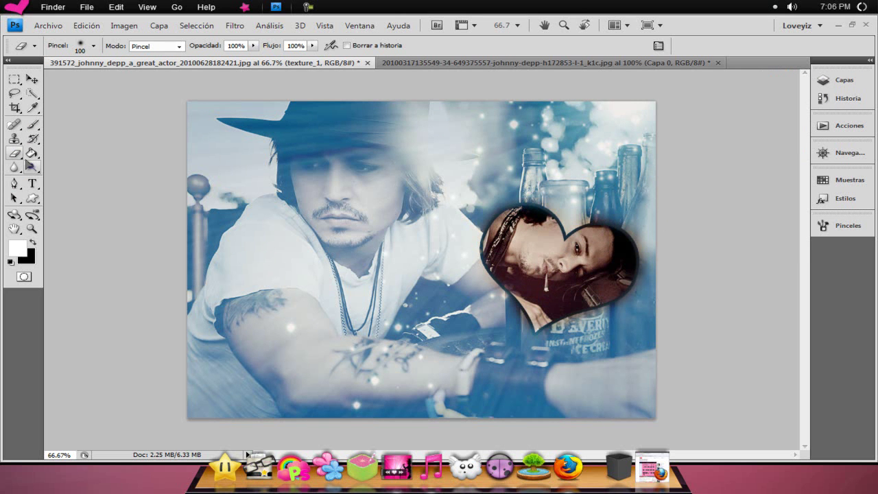
Step: Place texture_2 and drag its top-left corner outward to cover most of the canvas
{"action": "left_click", "coordinate": [46, 26]}
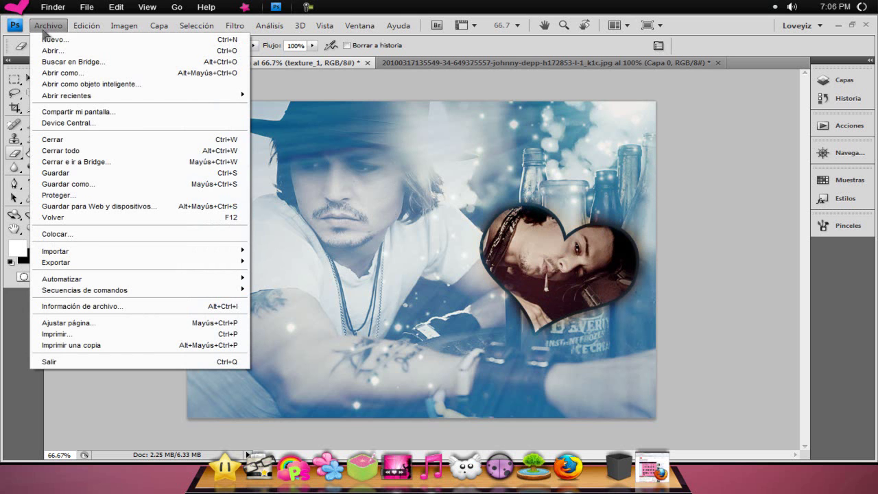
{"action": "left_click", "coordinate": [89, 235]}
{"action": "left_click_drag", "start_coordinate": [845, 147], "coordinate": [843, 313]}
{"action": "left_click", "coordinate": [789, 247]}
{"action": "left_click", "coordinate": [822, 377]}
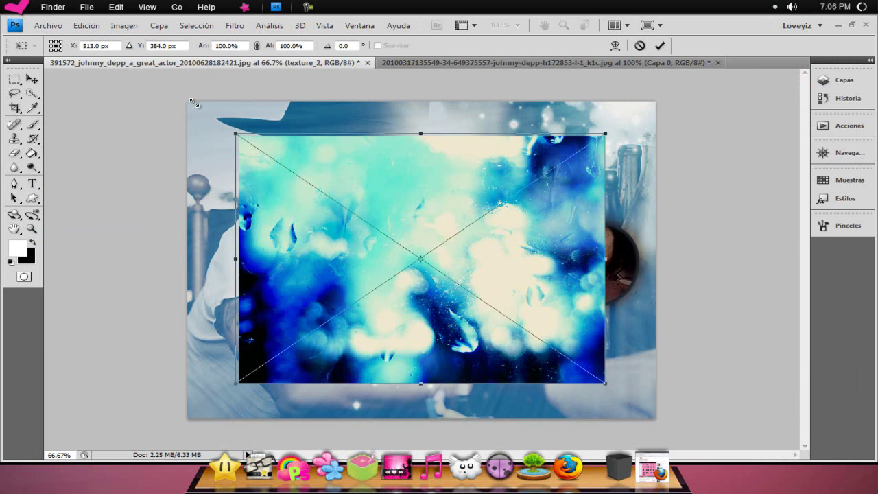
{"action": "left_click_drag", "start_coordinate": [239, 138], "coordinate": [190, 103]}
Step: Commit texture_2's size and set its blend mode to Trama (Screen)
{"action": "key", "text": "Return"}
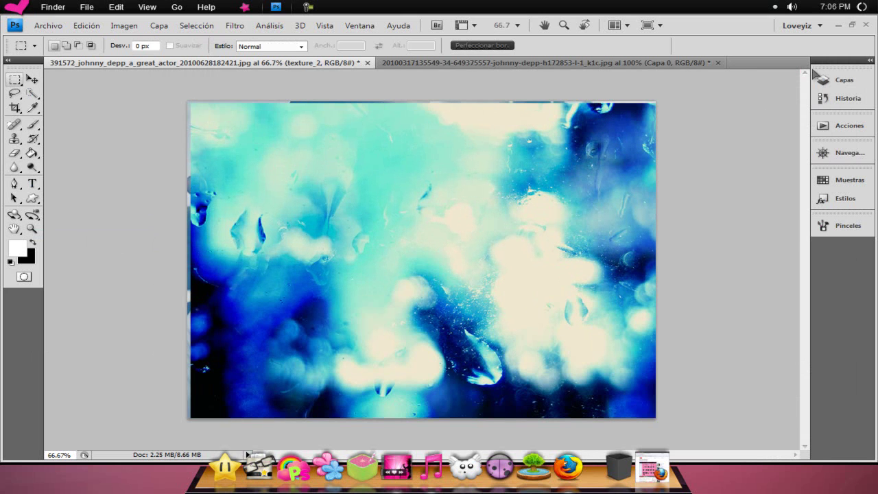
{"action": "left_click", "coordinate": [839, 81]}
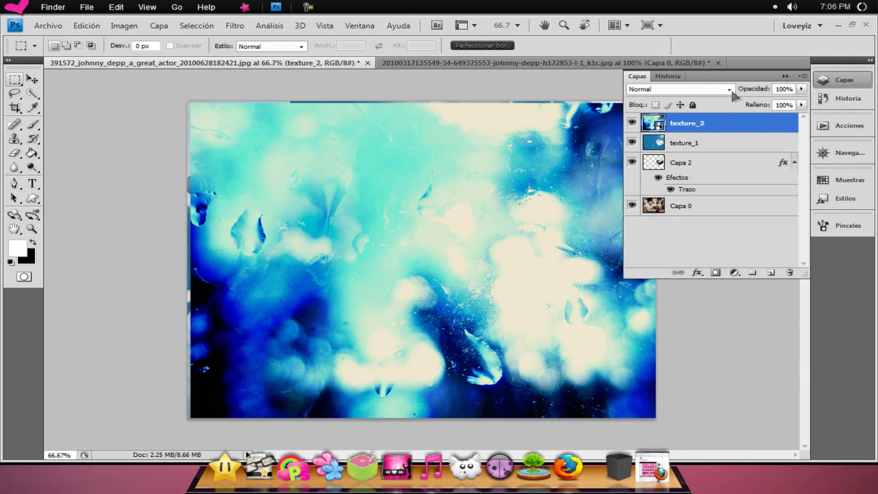
{"action": "left_click", "coordinate": [729, 89]}
{"action": "left_click", "coordinate": [684, 199]}
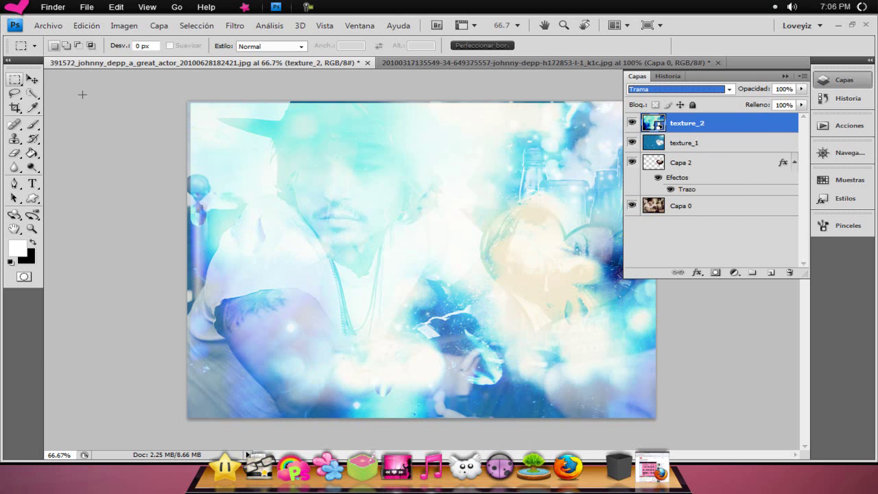
{"action": "left_click", "coordinate": [841, 79]}
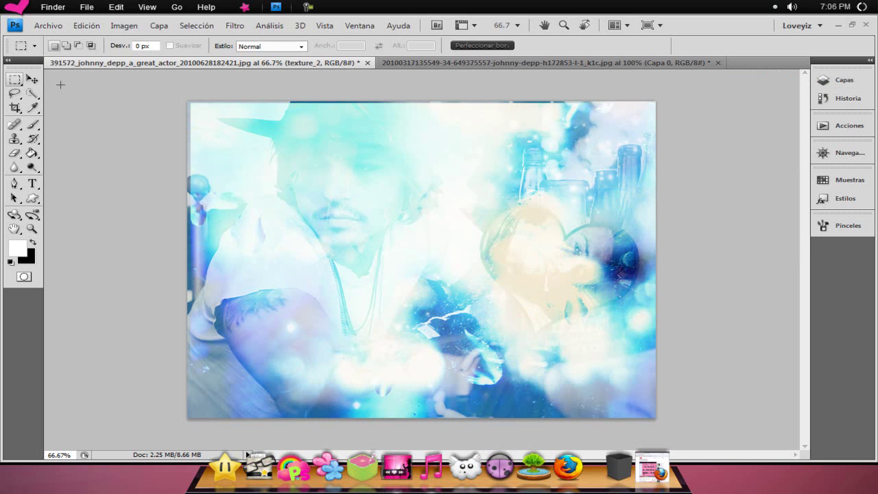
Step: Enlarge texture_2 slightly past the canvas edges and confirm its placement
{"action": "left_click", "coordinate": [31, 80]}
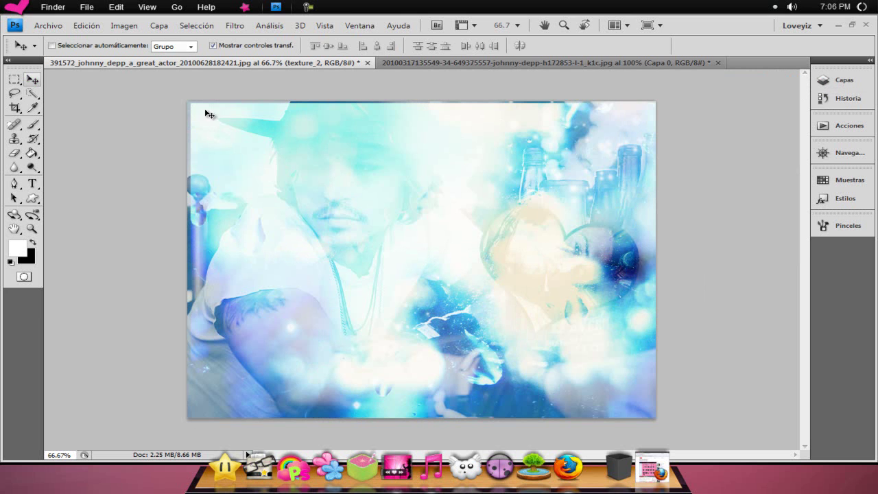
{"action": "left_click_drag", "start_coordinate": [190, 103], "coordinate": [176, 93]}
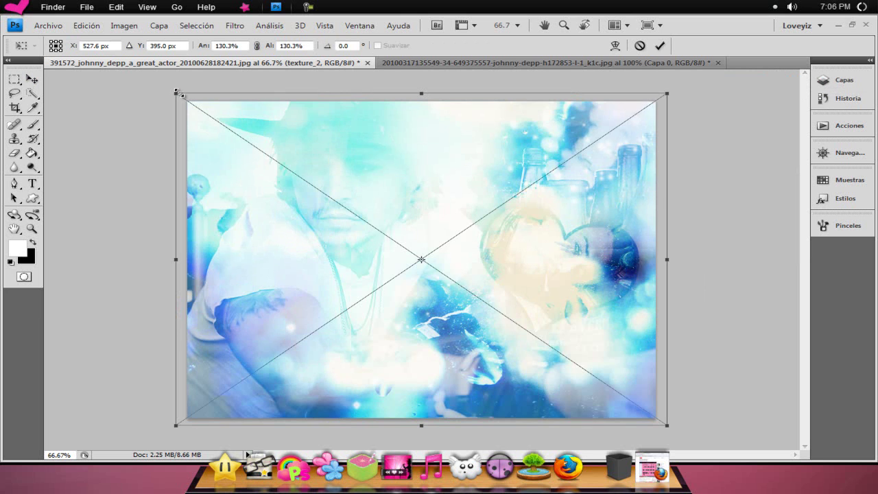
{"action": "left_click", "coordinate": [31, 81]}
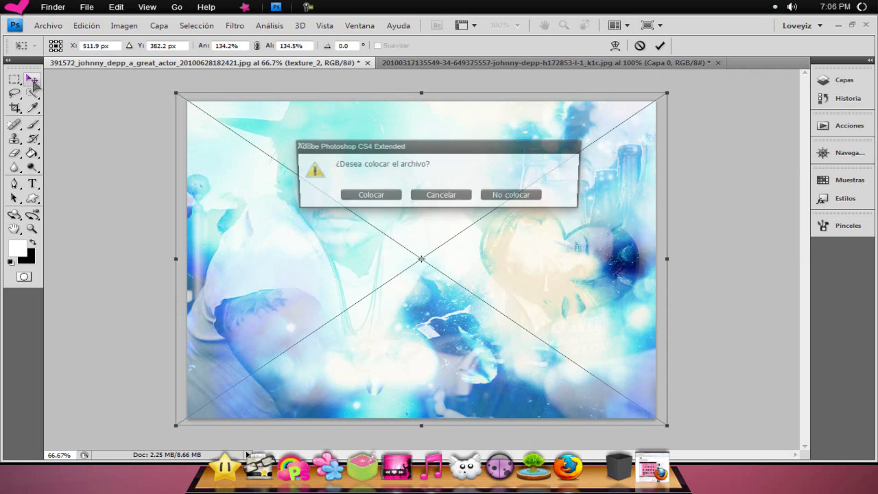
{"action": "left_click", "coordinate": [361, 196]}
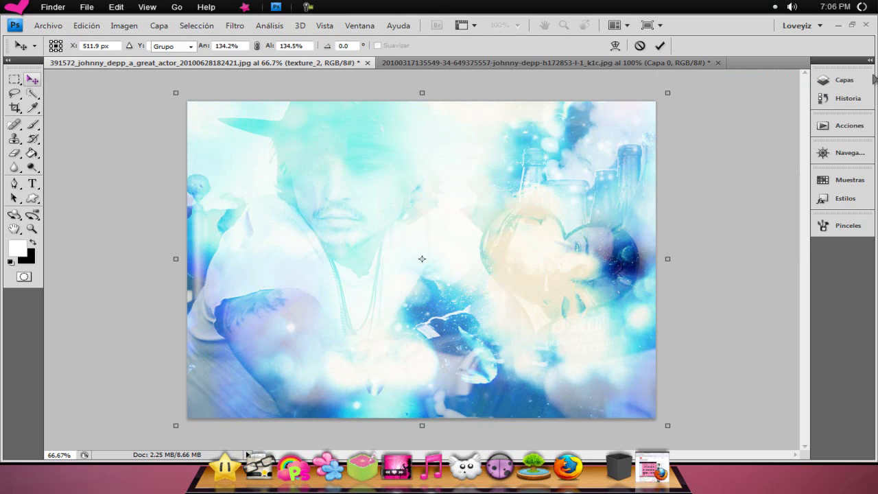
Step: Lower texture_2's opacity to 79%
{"action": "left_click", "coordinate": [827, 80]}
{"action": "left_click", "coordinate": [801, 90]}
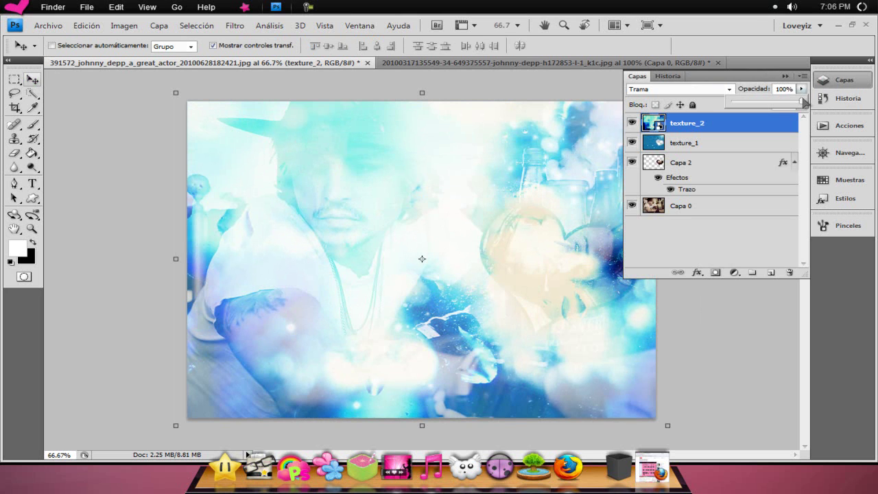
{"action": "left_click_drag", "start_coordinate": [766, 100], "coordinate": [753, 100]}
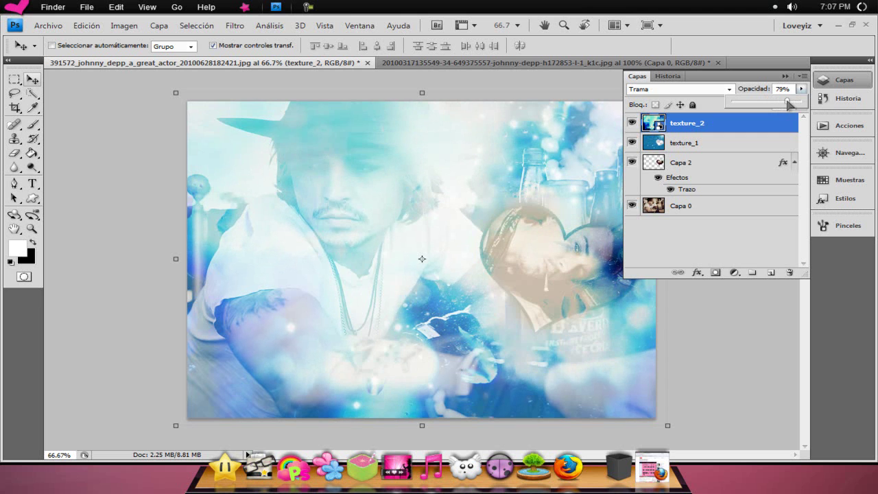
Step: Switch to the Eraser and rasterize the texture_2 layer
{"action": "left_click", "coordinate": [840, 80]}
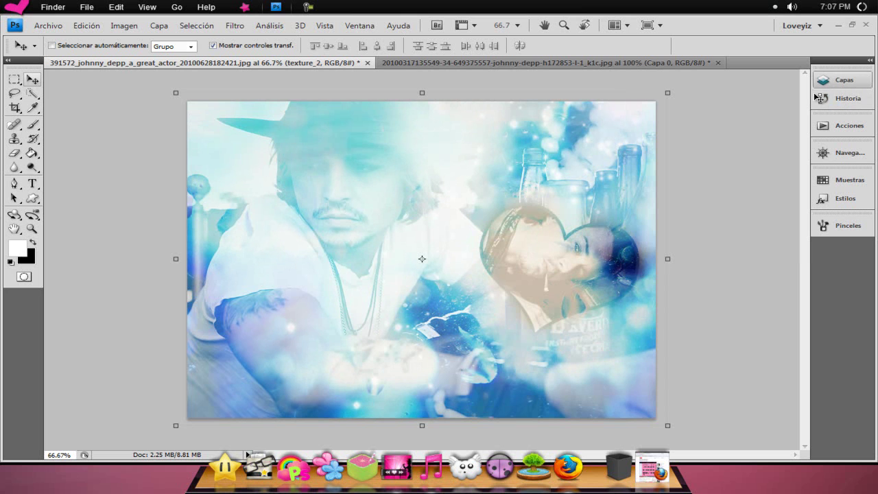
{"action": "left_click", "coordinate": [17, 155]}
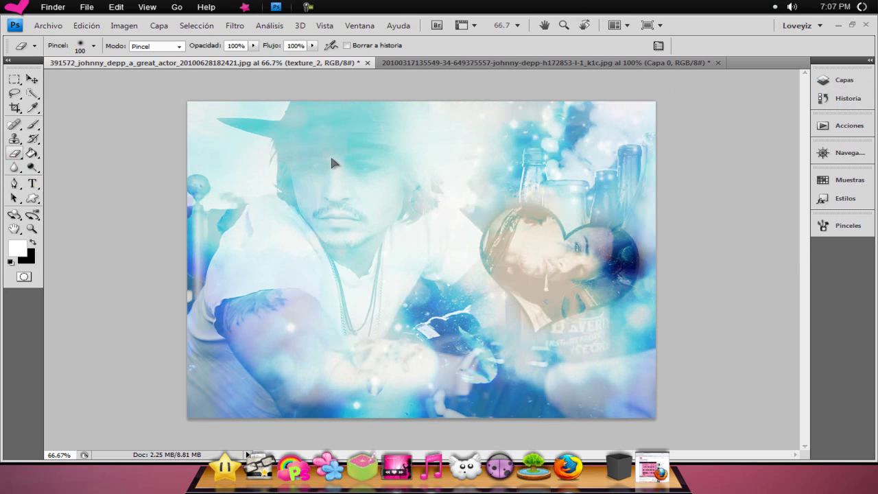
{"action": "left_click", "coordinate": [367, 160]}
{"action": "left_click", "coordinate": [394, 202]}
Step: Set a soft 170 px, 0% hardness eraser and erase a trial area over the portrait
{"action": "right_click", "coordinate": [285, 148]}
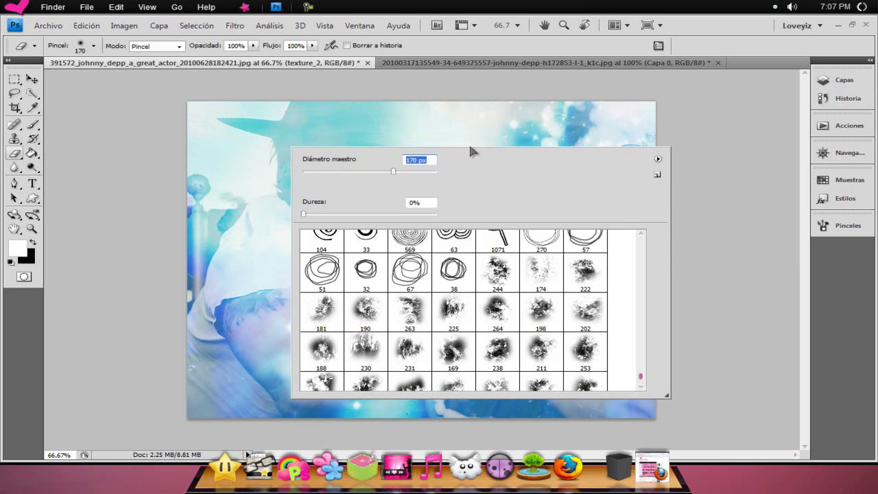
{"action": "left_click", "coordinate": [245, 142]}
{"action": "mouse_move", "coordinate": [239, 162]}
{"action": "left_mouse_down"}
{"action": "mouse_move", "coordinate": [236, 290]}
{"action": "mouse_move", "coordinate": [212, 123]}
{"action": "mouse_move", "coordinate": [417, 141]}
{"action": "mouse_move", "coordinate": [539, 124]}
{"action": "mouse_move", "coordinate": [435, 193]}
{"action": "mouse_move", "coordinate": [333, 235]}
{"action": "mouse_move", "coordinate": [336, 323]}
{"action": "mouse_move", "coordinate": [351, 365]}
{"action": "left_mouse_up"}
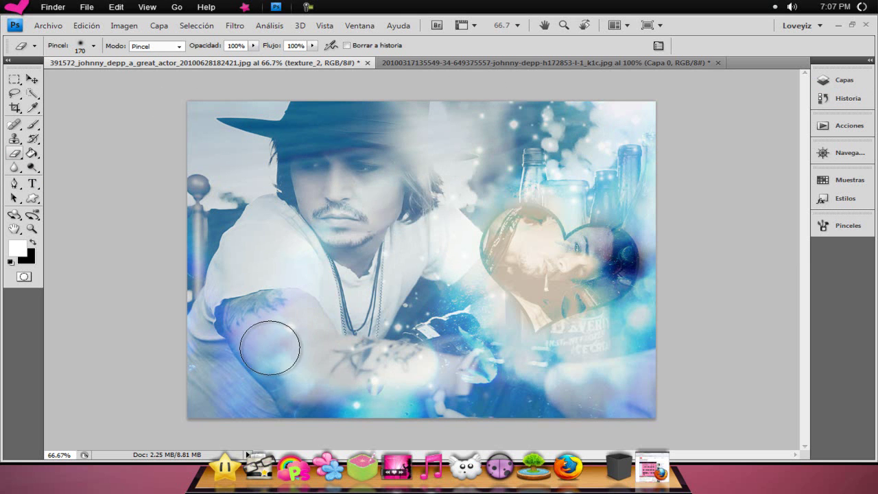
{"action": "left_click", "coordinate": [845, 81]}
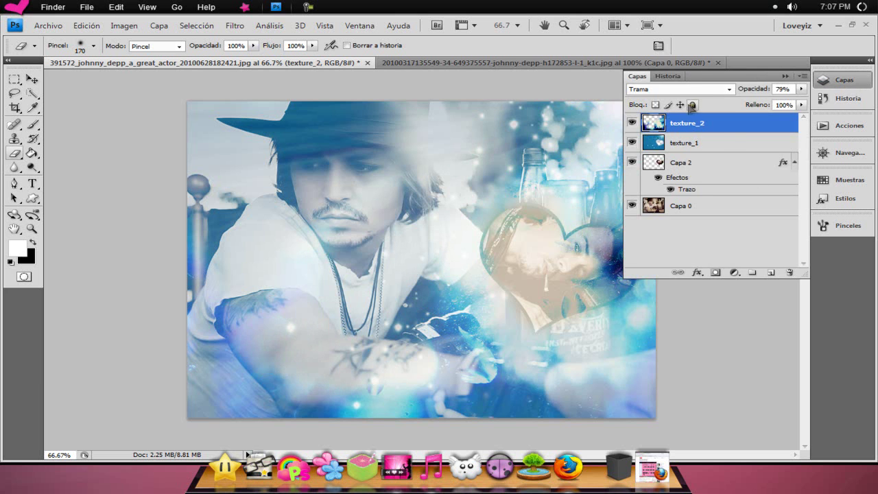
{"action": "left_click", "coordinate": [669, 77]}
Step: Revert to the Rasterizar capa history state and set the eraser opacity to 54%
{"action": "left_click", "coordinate": [684, 249]}
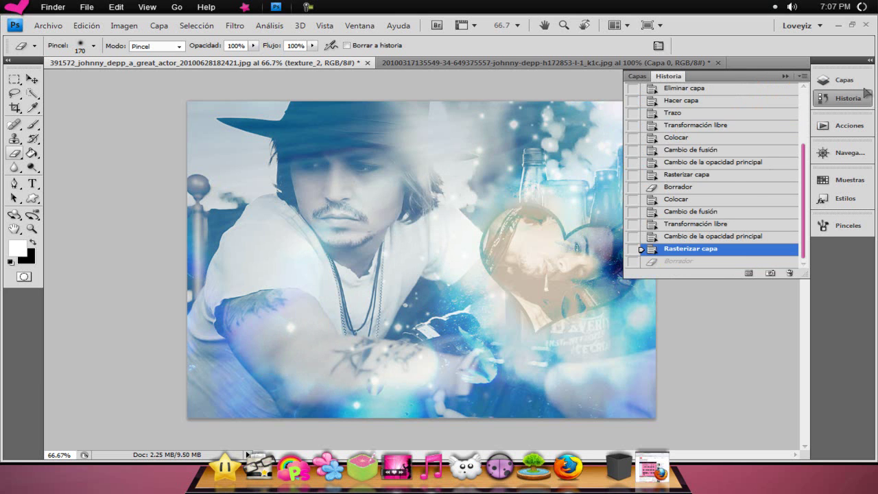
{"action": "left_click", "coordinate": [845, 81]}
{"action": "left_click", "coordinate": [845, 81]}
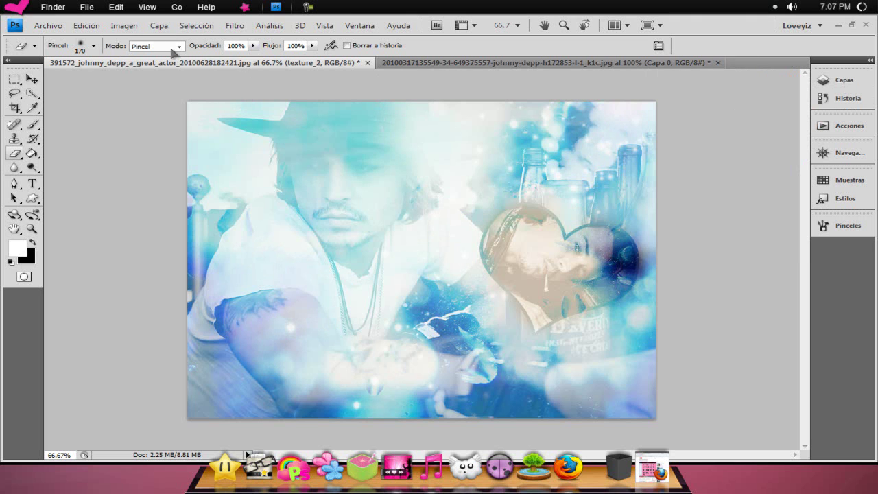
{"action": "left_click", "coordinate": [254, 46]}
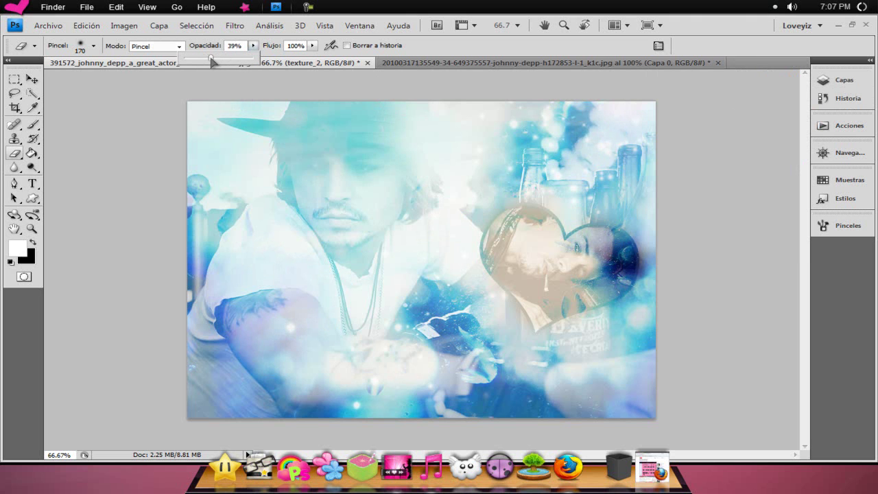
{"action": "mouse_move", "coordinate": [294, 160]}
{"action": "left_mouse_down"}
{"action": "mouse_move", "coordinate": [455, 129]}
{"action": "mouse_move", "coordinate": [396, 114]}
{"action": "mouse_move", "coordinate": [258, 132]}
{"action": "mouse_move", "coordinate": [290, 157]}
{"action": "left_mouse_up"}
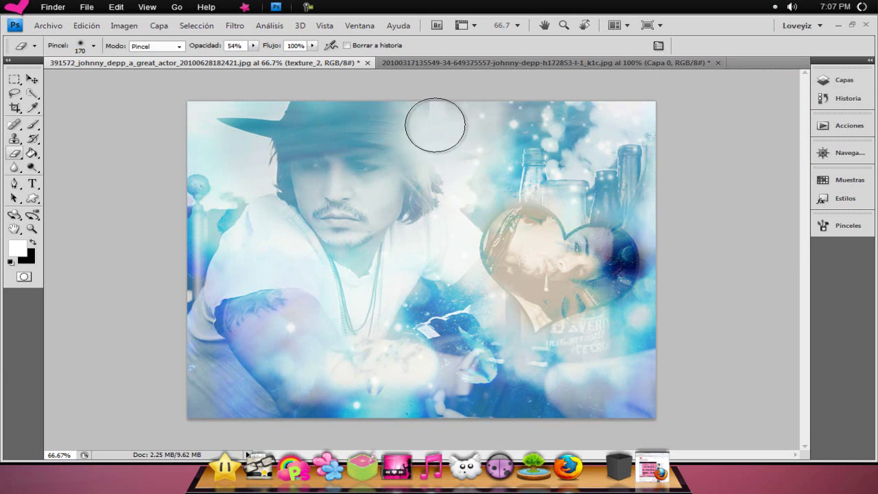
Step: Erase texture_2 over the left edge, chest, hat, eyes and mouth
{"action": "left_click_drag", "start_coordinate": [190, 222], "coordinate": [194, 282]}
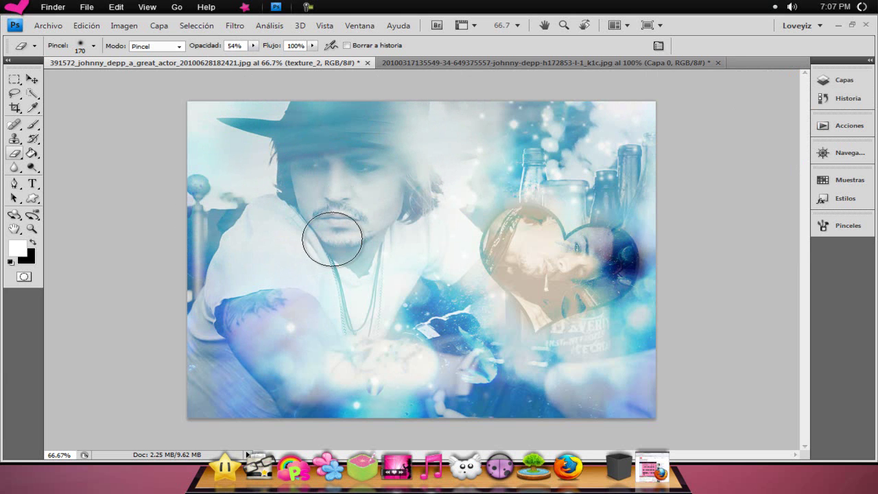
{"action": "mouse_move", "coordinate": [361, 278]}
{"action": "left_mouse_down"}
{"action": "mouse_move", "coordinate": [343, 281]}
{"action": "mouse_move", "coordinate": [352, 157]}
{"action": "mouse_move", "coordinate": [473, 118]}
{"action": "mouse_move", "coordinate": [528, 130]}
{"action": "left_mouse_up"}
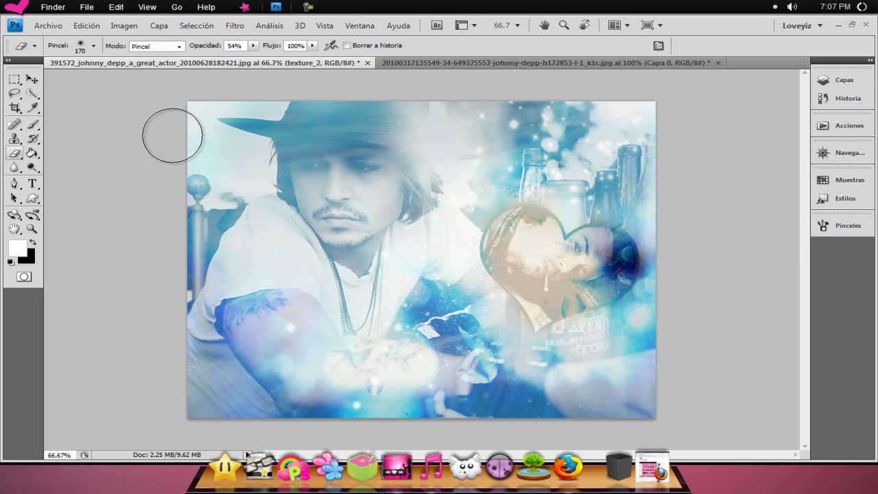
{"action": "left_click_drag", "start_coordinate": [290, 114], "coordinate": [335, 144]}
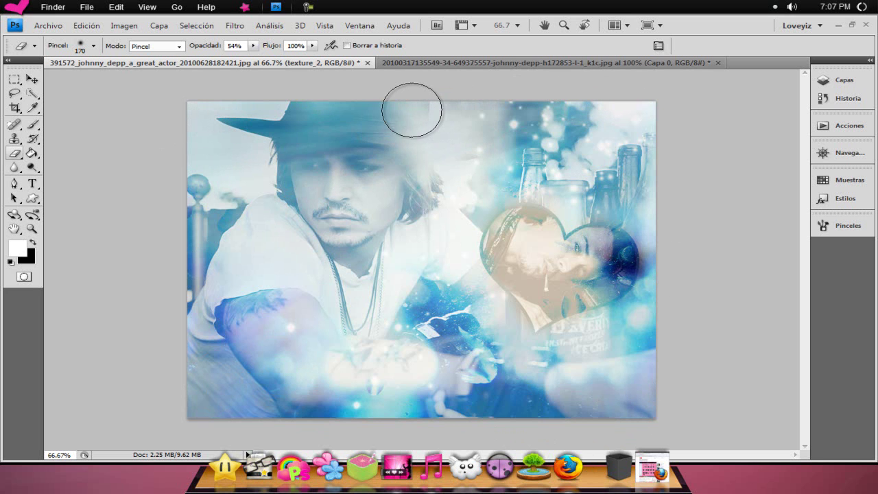
{"action": "left_click_drag", "start_coordinate": [289, 172], "coordinate": [421, 133]}
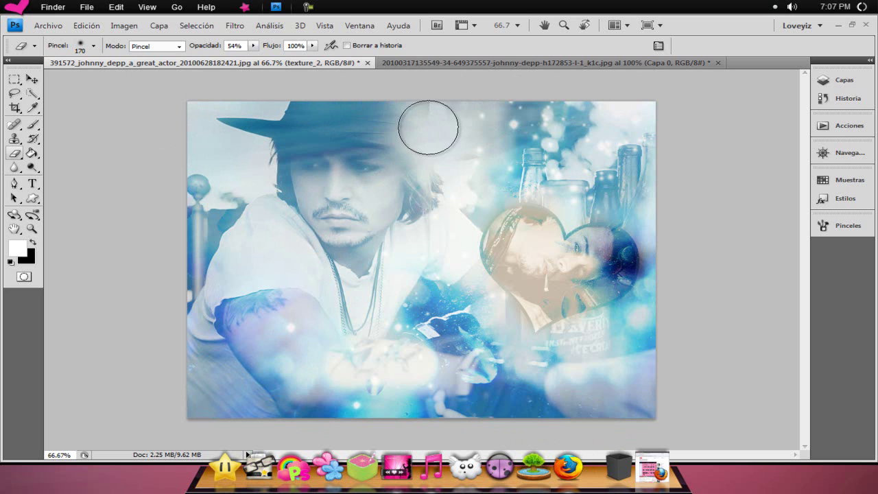
{"action": "left_click_drag", "start_coordinate": [315, 194], "coordinate": [314, 205]}
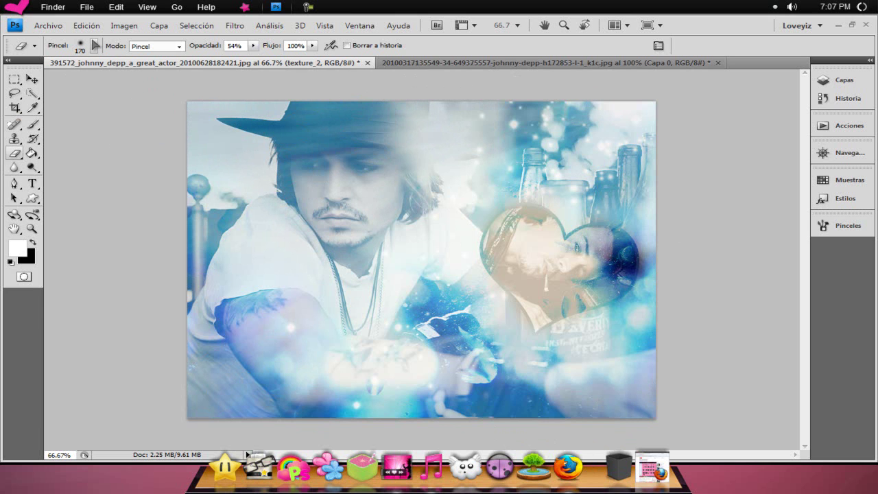
Step: Place texture (2) from the Photoshop > Texturas Lights folder into the collage
{"action": "left_click", "coordinate": [54, 26]}
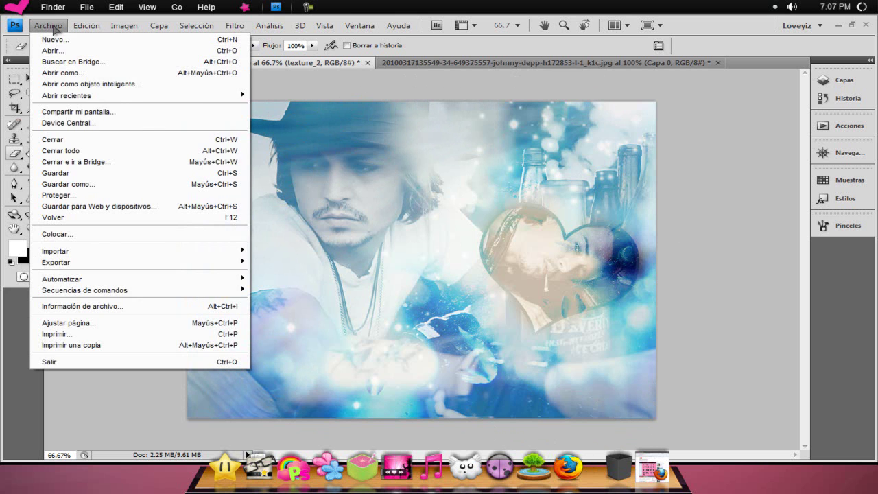
{"action": "left_click", "coordinate": [102, 234]}
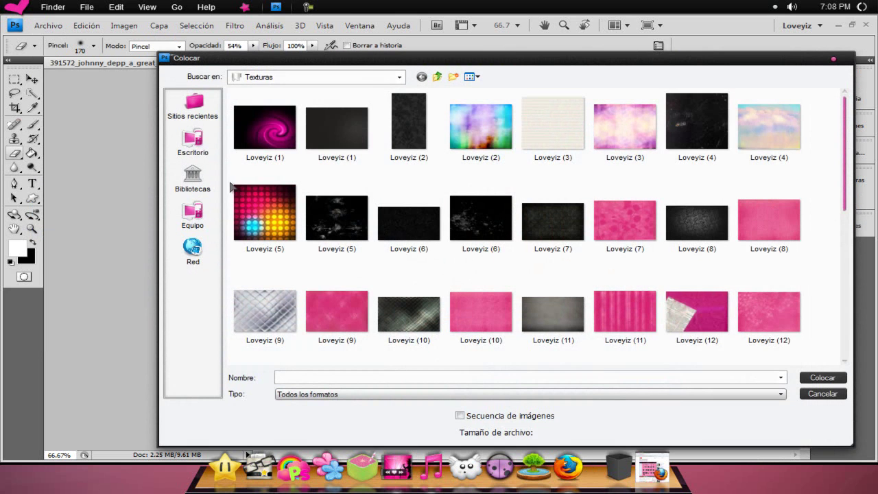
{"action": "left_click", "coordinate": [398, 78]}
{"action": "left_click", "coordinate": [379, 139]}
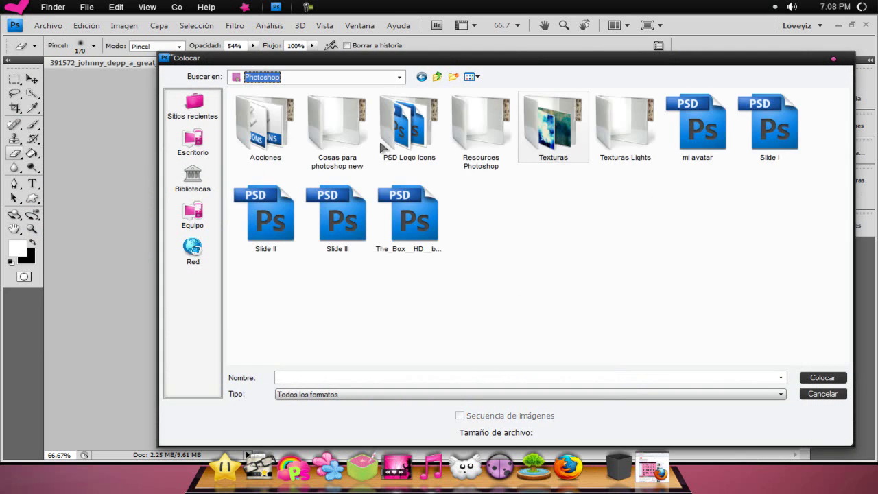
{"action": "double_click", "coordinate": [626, 131]}
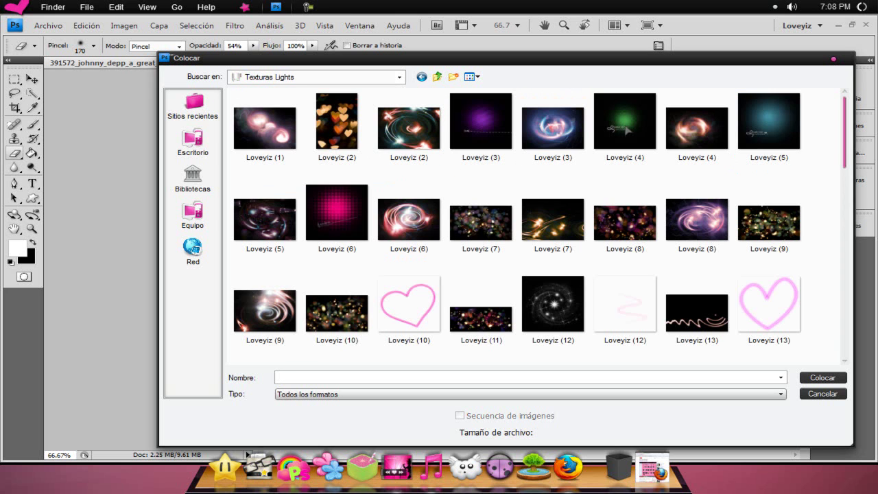
{"action": "scroll", "coordinate": [830, 232], "scroll_direction": "down", "scroll_amount": 10}
{"action": "scroll", "coordinate": [830, 247], "scroll_direction": "down", "scroll_amount": 2}
{"action": "scroll", "coordinate": [833, 269], "scroll_direction": "down", "scroll_amount": 5}
{"action": "scroll", "coordinate": [832, 315], "scroll_direction": "down", "scroll_amount": 3}
{"action": "left_click", "coordinate": [697, 323]}
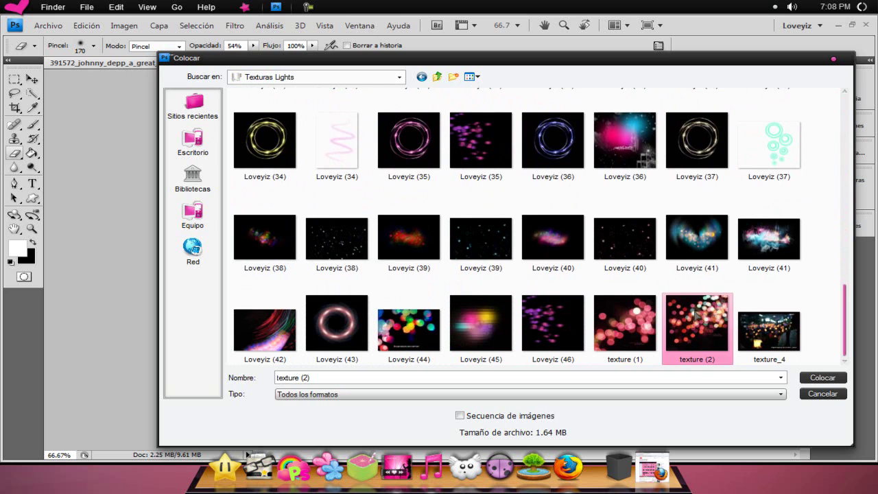
{"action": "left_click", "coordinate": [822, 377]}
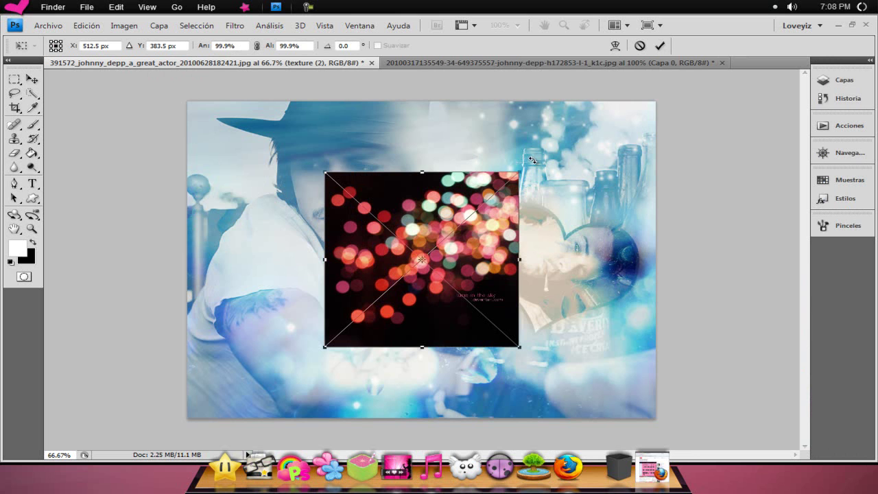
Step: Rotate the bokeh texture about 178° into the lower-left corner and confirm placement
{"action": "mouse_move", "coordinate": [539, 162]}
{"action": "left_mouse_down"}
{"action": "mouse_move", "coordinate": [545, 334]}
{"action": "mouse_move", "coordinate": [407, 372]}
{"action": "mouse_move", "coordinate": [319, 353]}
{"action": "left_mouse_up"}
{"action": "mouse_move", "coordinate": [398, 327]}
{"action": "left_mouse_down"}
{"action": "mouse_move", "coordinate": [253, 410]}
{"action": "mouse_move", "coordinate": [250, 400]}
{"action": "mouse_move", "coordinate": [228, 403]}
{"action": "left_mouse_up"}
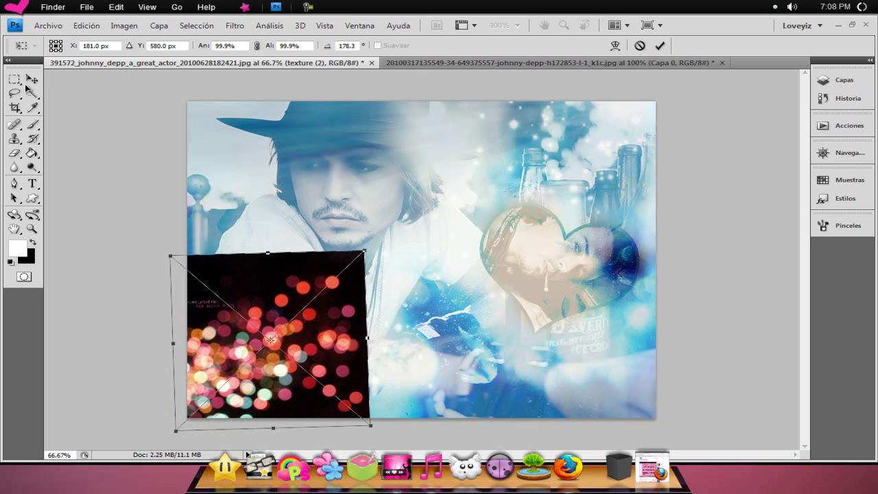
{"action": "left_click", "coordinate": [32, 79]}
{"action": "key", "text": "Return"}
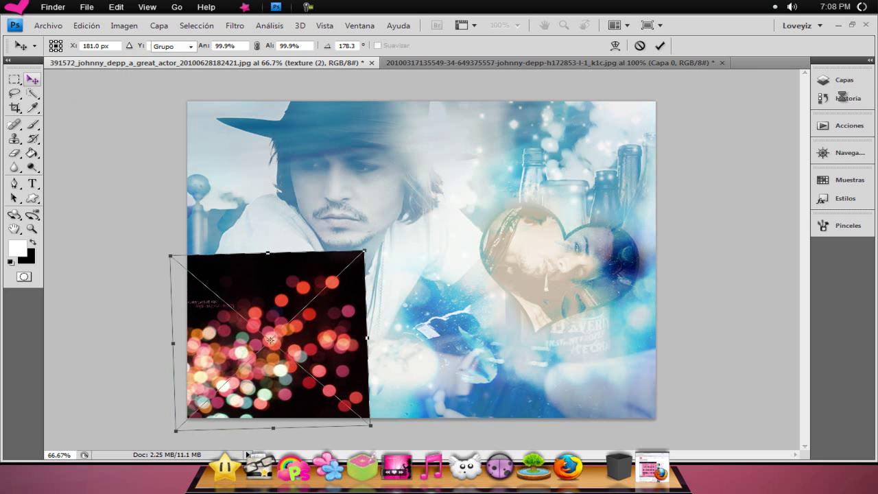
{"action": "left_click", "coordinate": [842, 80]}
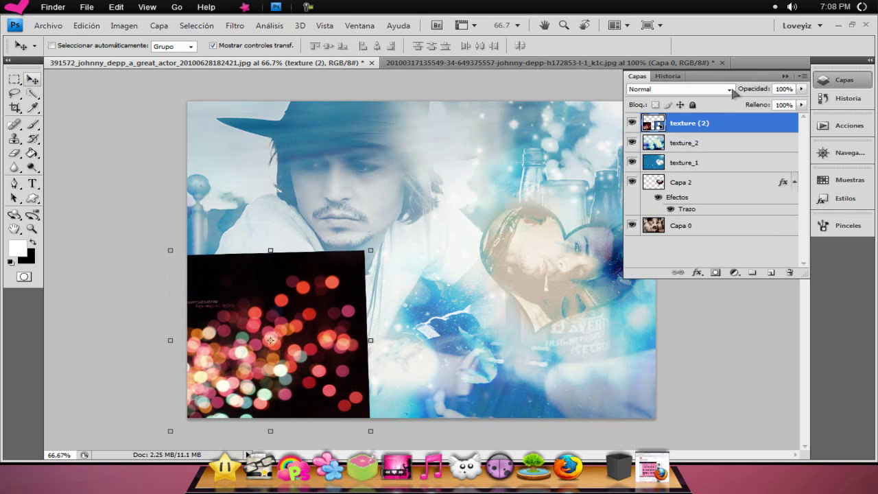
Step: Set the bokeh layer to Trama (Screen) blend mode at 76% opacity
{"action": "left_click", "coordinate": [730, 90]}
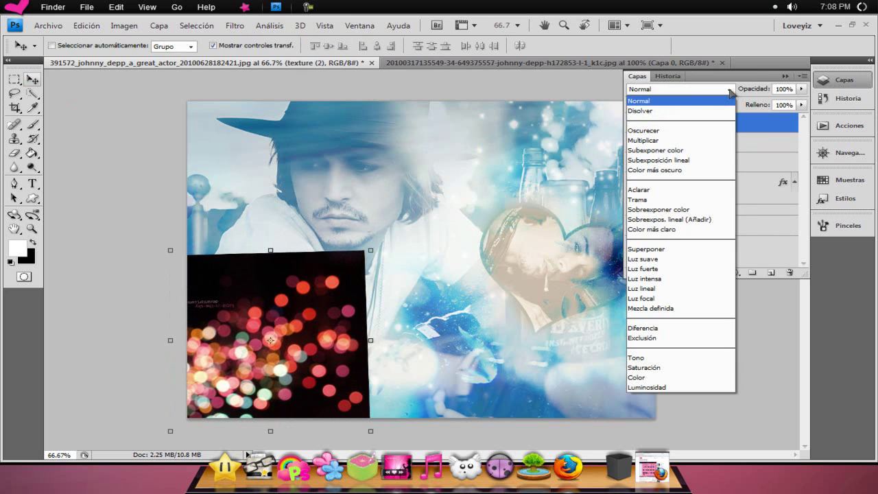
{"action": "left_click", "coordinate": [690, 203]}
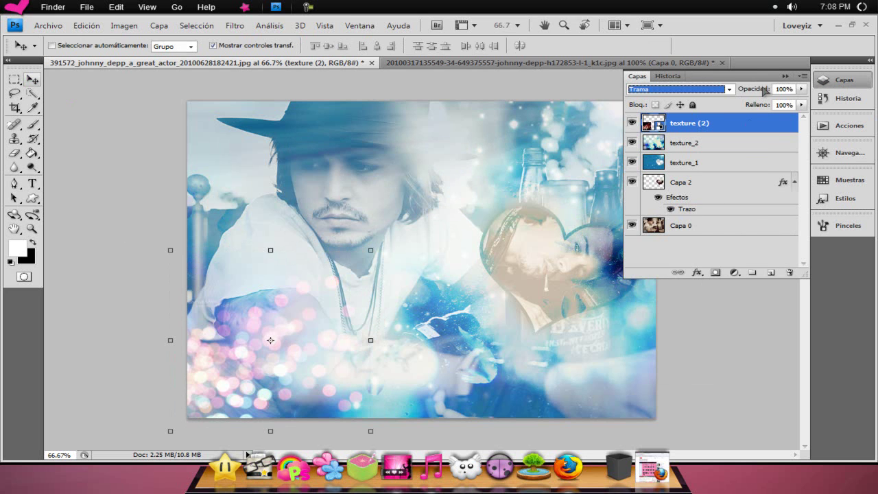
{"action": "left_click", "coordinate": [844, 79]}
{"action": "left_click", "coordinate": [844, 80]}
{"action": "left_click", "coordinate": [801, 88]}
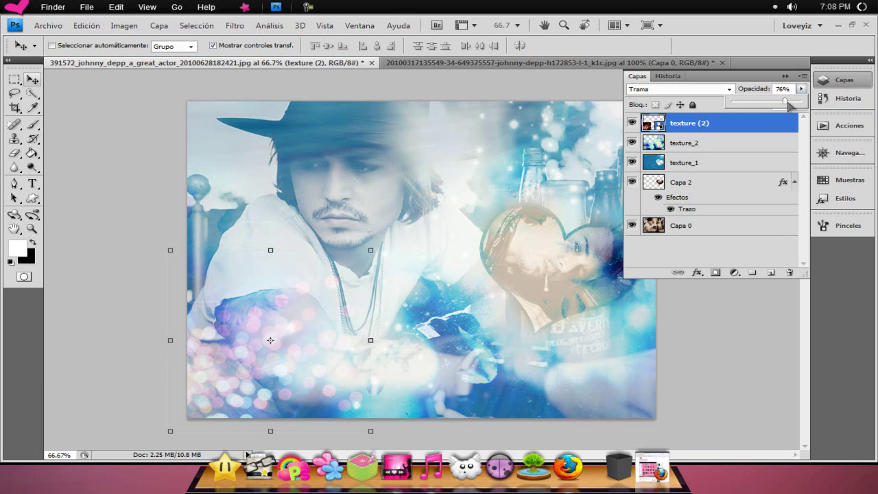
{"action": "left_click", "coordinate": [844, 79]}
{"action": "key", "text": "e"}
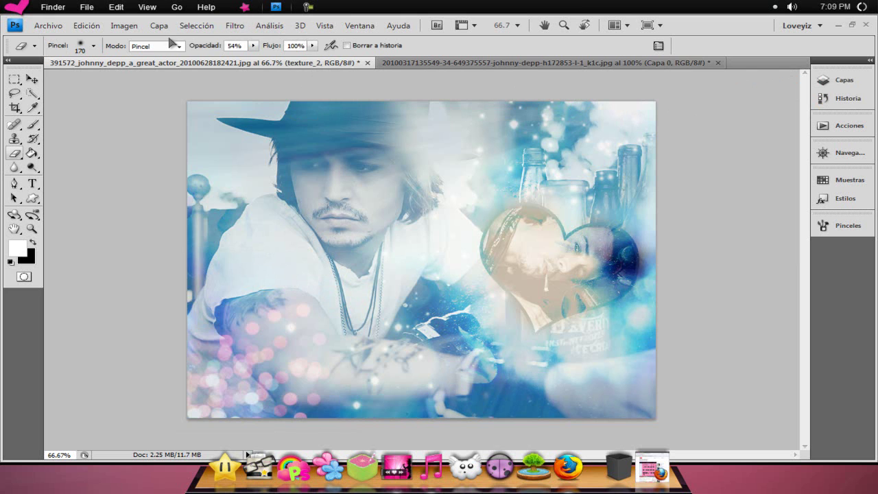
Step: Merge all visible layers with Combinar visibles and confirm only one layer remains
{"action": "left_click", "coordinate": [162, 27]}
{"action": "left_click", "coordinate": [213, 401]}
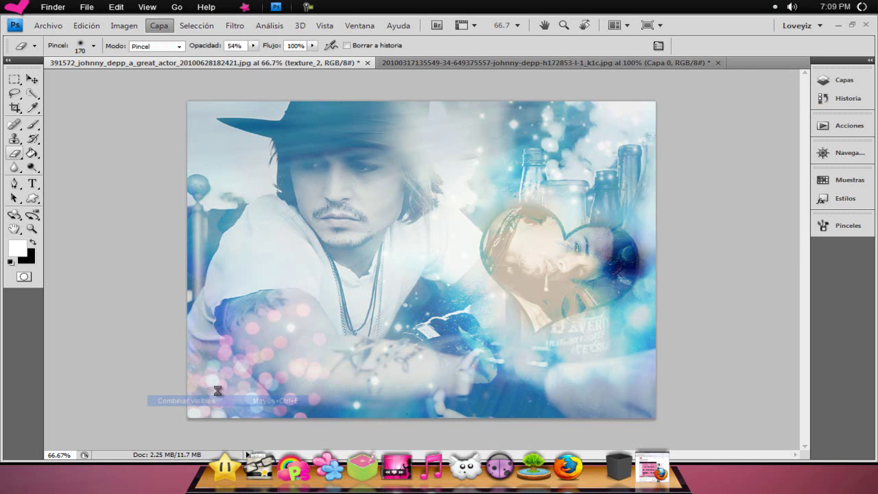
{"action": "left_click", "coordinate": [843, 80]}
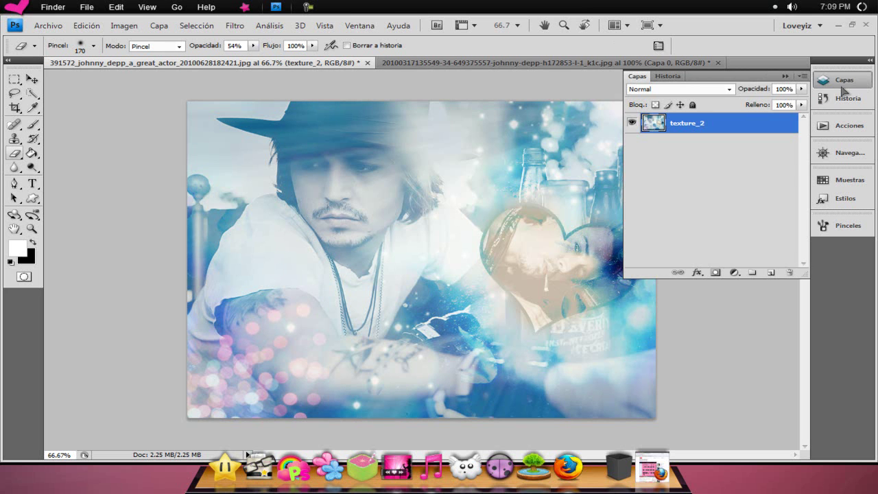
{"action": "left_click", "coordinate": [843, 81]}
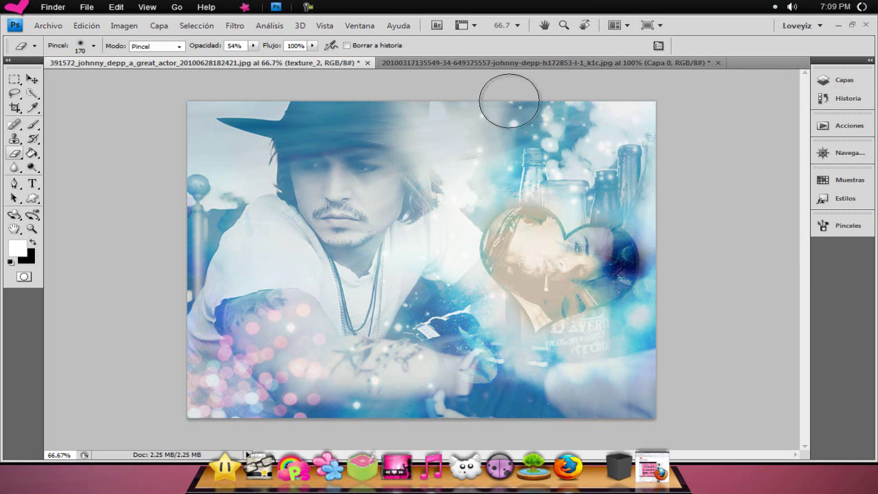
{"action": "left_click", "coordinate": [124, 26]}
{"action": "mouse_move", "coordinate": [192, 56]}
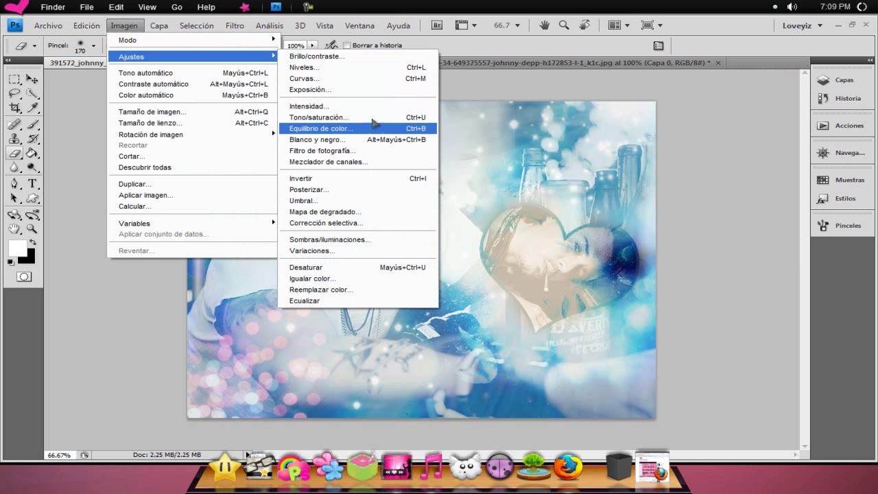
Step: Apply Niveles (Levels) with the midtone input slider at about 0.53
{"action": "left_click", "coordinate": [371, 67]}
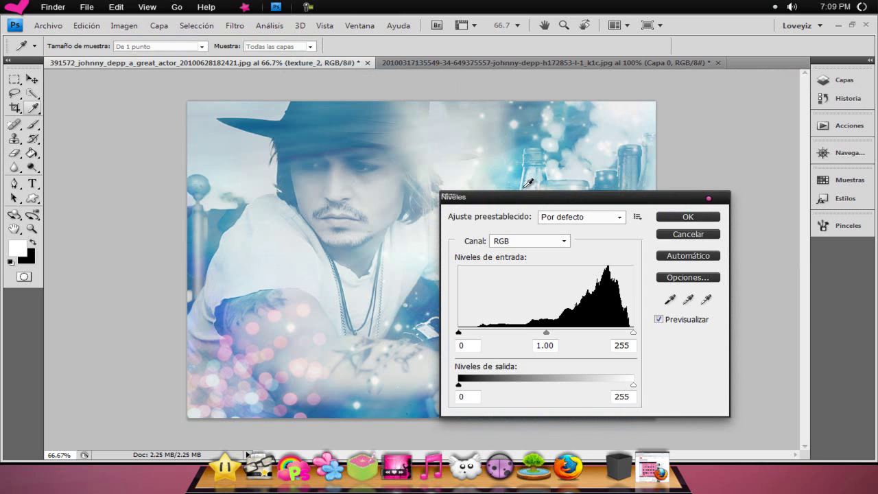
{"action": "left_click_drag", "start_coordinate": [552, 203], "coordinate": [589, 145]}
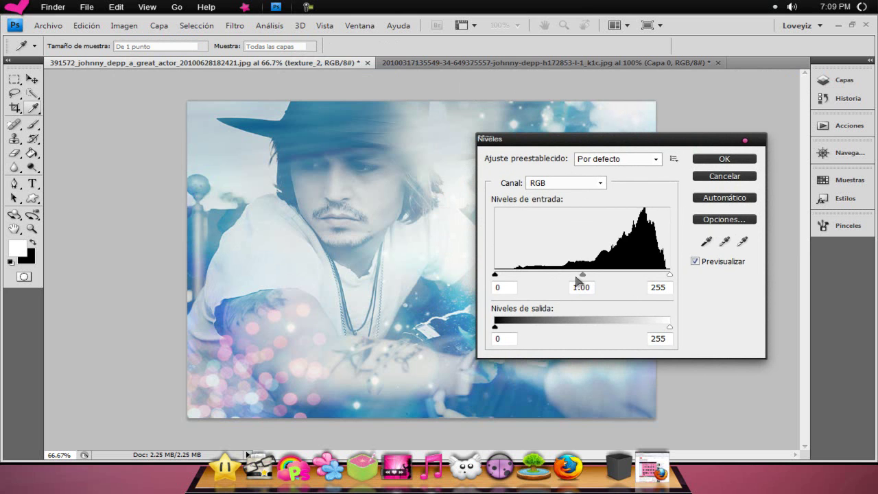
{"action": "left_click_drag", "start_coordinate": [582, 274], "coordinate": [609, 274]}
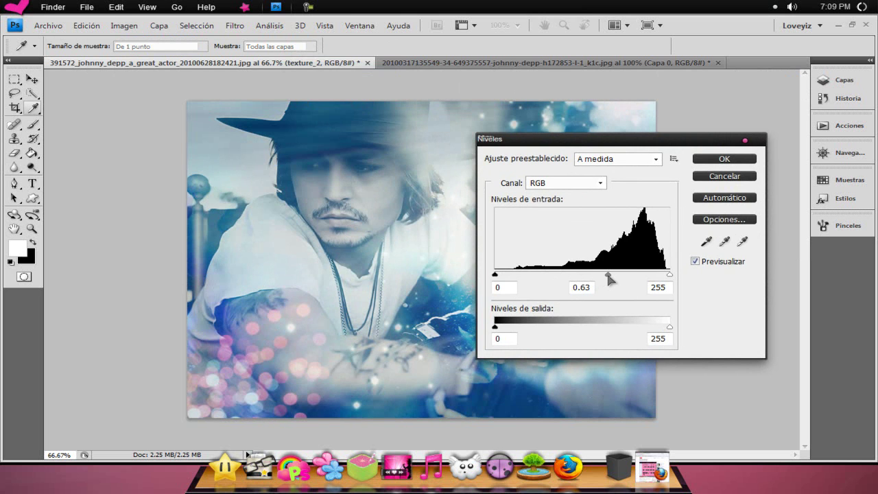
{"action": "left_click_drag", "start_coordinate": [614, 275], "coordinate": [617, 276]}
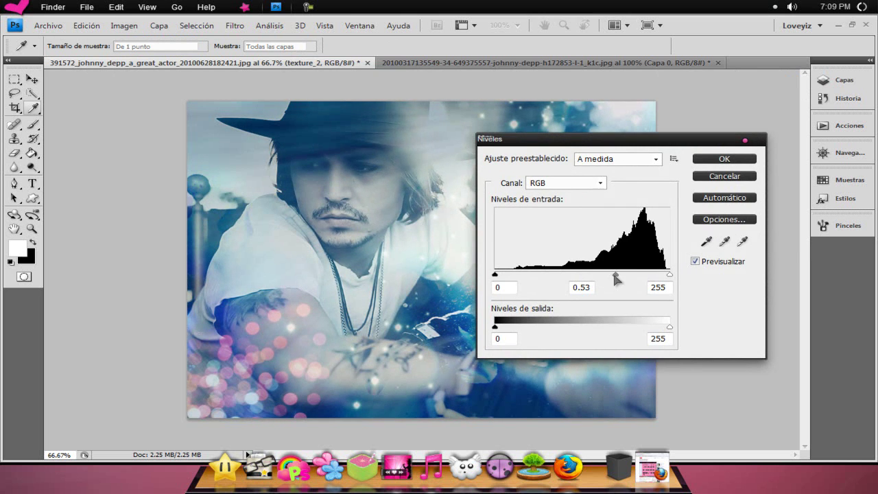
{"action": "left_click", "coordinate": [723, 158]}
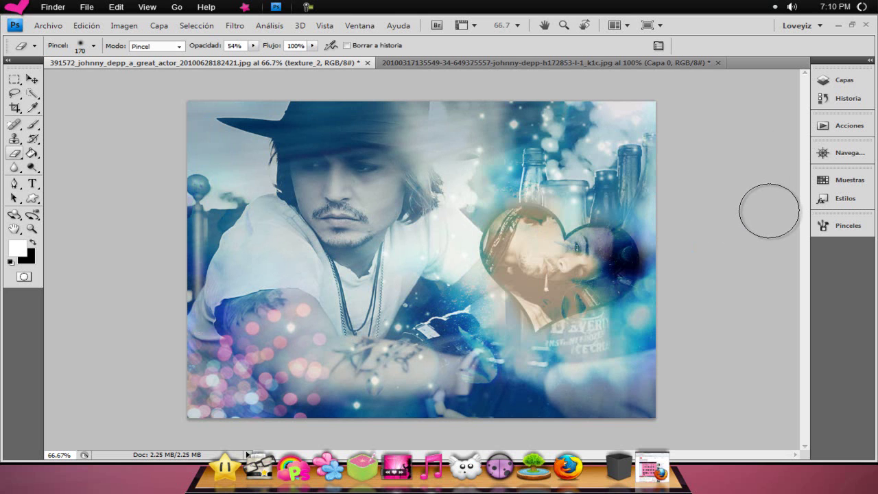
Step: Toggle History between Combinar visibles and Niveles to compare the Levels effect
{"action": "left_click", "coordinate": [838, 79]}
{"action": "left_click", "coordinate": [667, 76]}
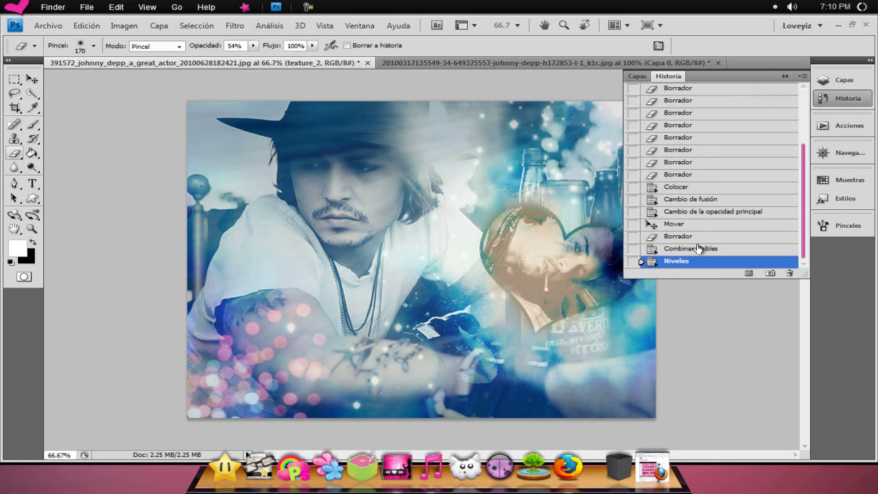
{"action": "left_click", "coordinate": [694, 248]}
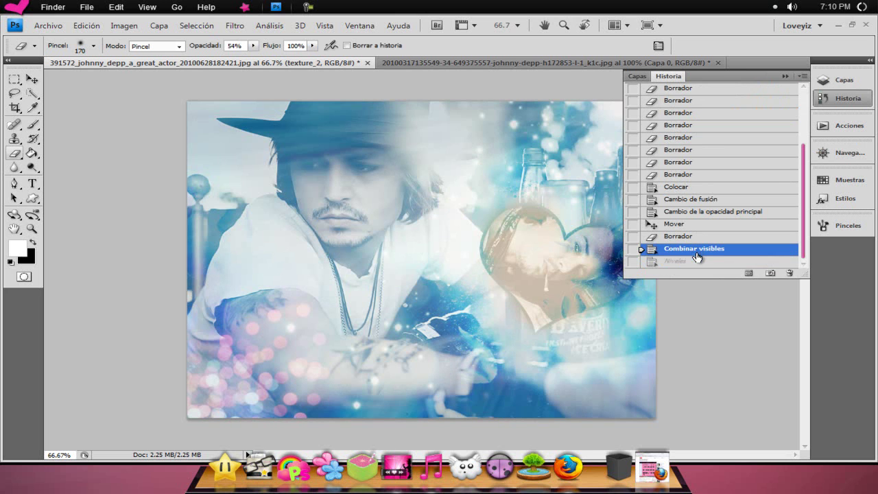
{"action": "left_click", "coordinate": [696, 260]}
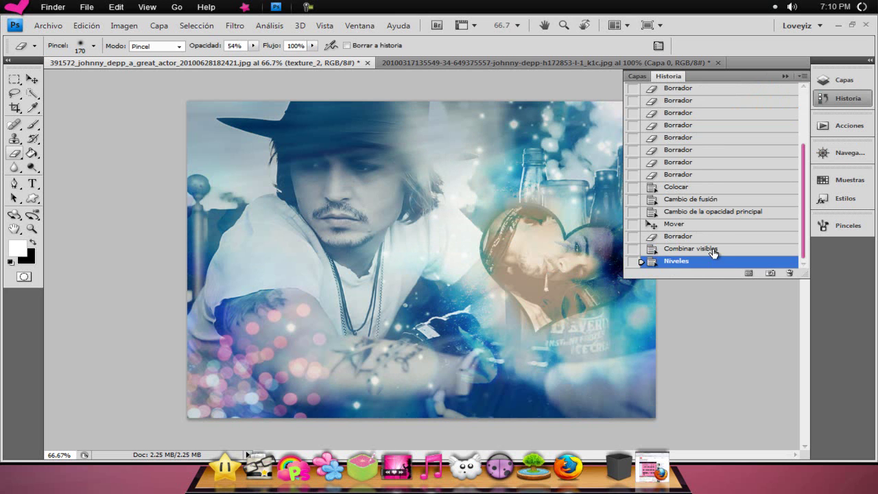
Step: Erase the dark patch beside the heart portrait, then minimize Photoshop
{"action": "left_click", "coordinate": [848, 98]}
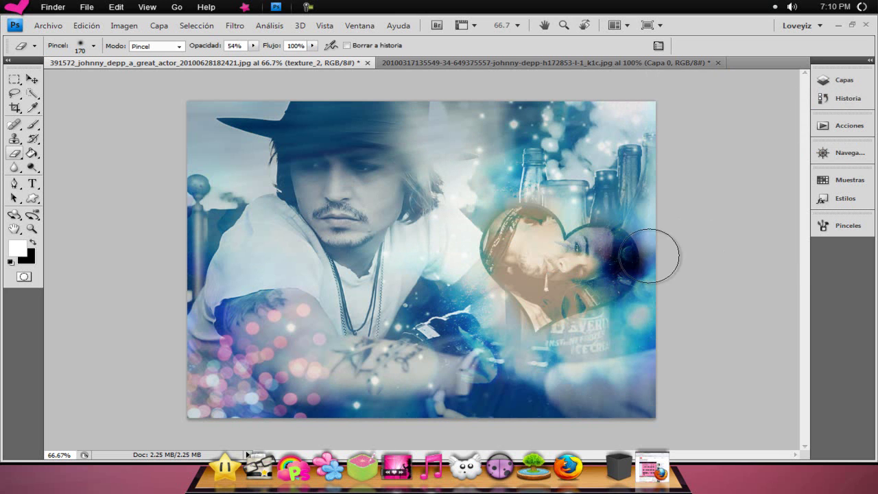
{"action": "mouse_move", "coordinate": [528, 227]}
{"action": "left_mouse_down"}
{"action": "mouse_move", "coordinate": [529, 304]}
{"action": "mouse_move", "coordinate": [514, 255]}
{"action": "mouse_move", "coordinate": [517, 209]}
{"action": "mouse_move", "coordinate": [551, 235]}
{"action": "mouse_move", "coordinate": [601, 252]}
{"action": "mouse_move", "coordinate": [617, 281]}
{"action": "mouse_move", "coordinate": [562, 279]}
{"action": "mouse_move", "coordinate": [519, 249]}
{"action": "mouse_move", "coordinate": [607, 247]}
{"action": "left_mouse_up"}
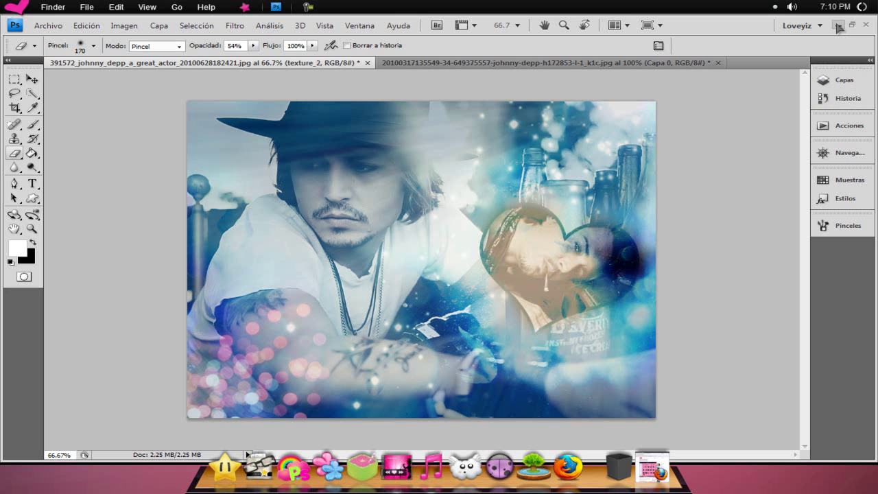
{"action": "left_click", "coordinate": [838, 27]}
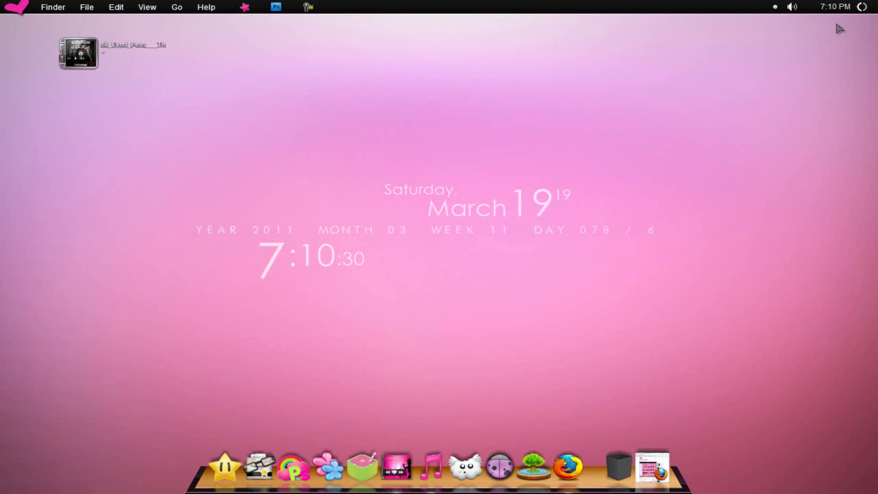